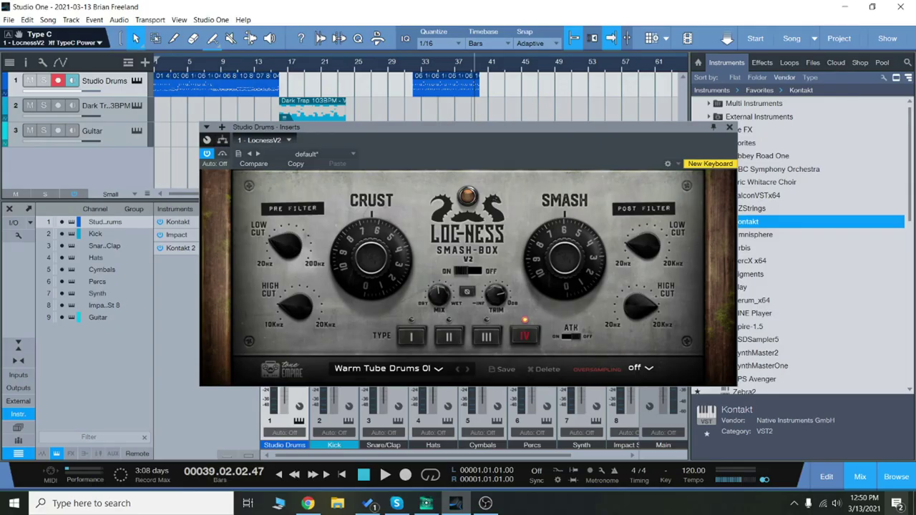
Review the insert effects of the Studio Drums and Dark Trap tracks, and look through the loop library.
{"action": "left_click_drag", "start_coordinate": [608, 134], "coordinate": [585, 180]}
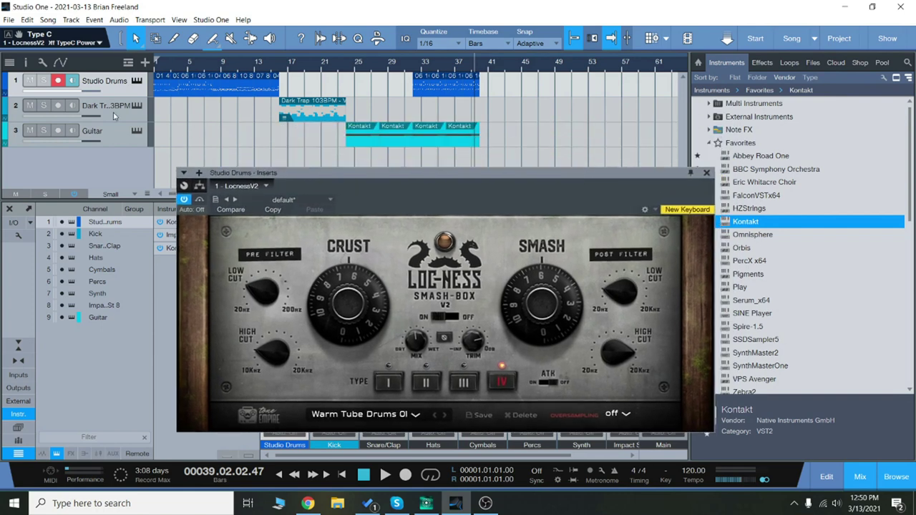
{"action": "left_click", "coordinate": [126, 116]}
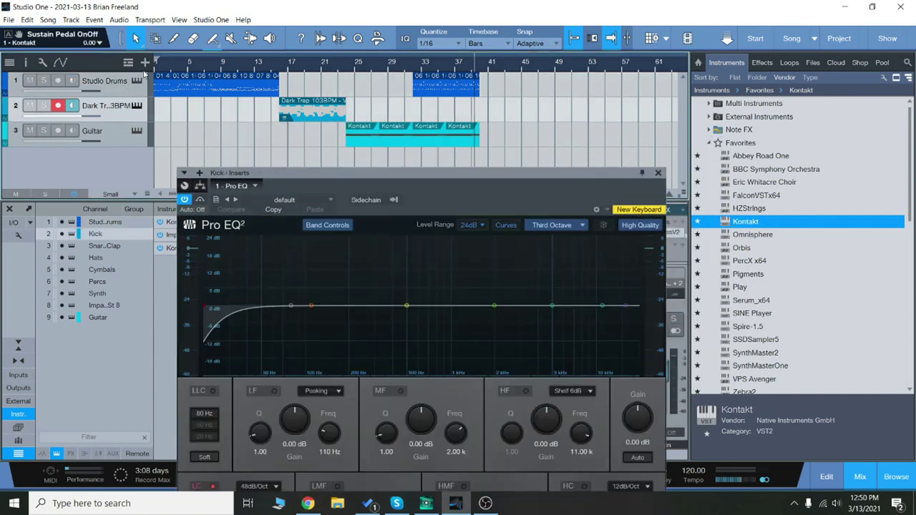
{"action": "left_click_drag", "start_coordinate": [416, 172], "coordinate": [451, 137]}
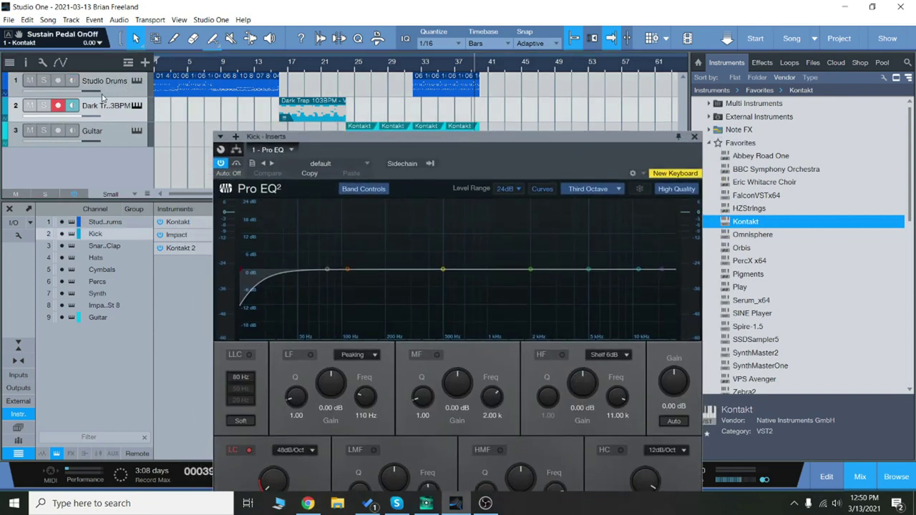
{"action": "left_click", "coordinate": [128, 93]}
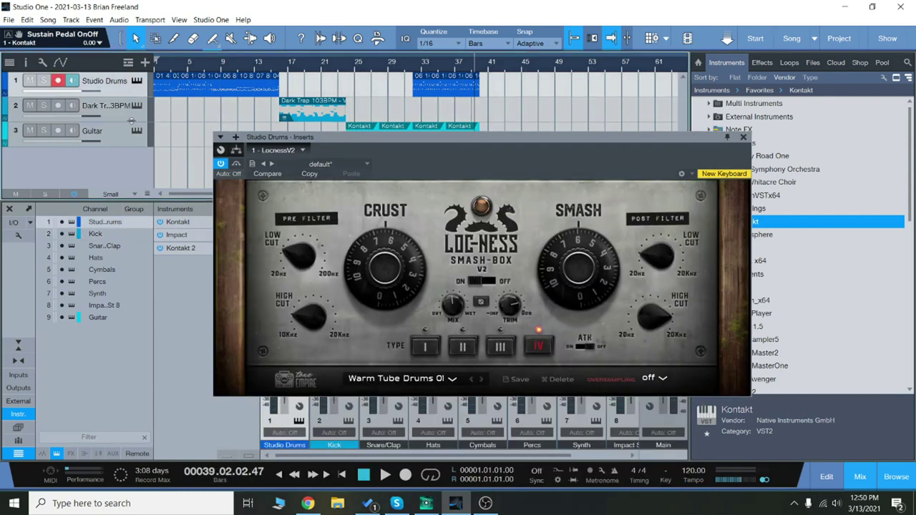
{"action": "left_click", "coordinate": [133, 119]}
{"action": "left_click_drag", "start_coordinate": [392, 141], "coordinate": [597, 130]}
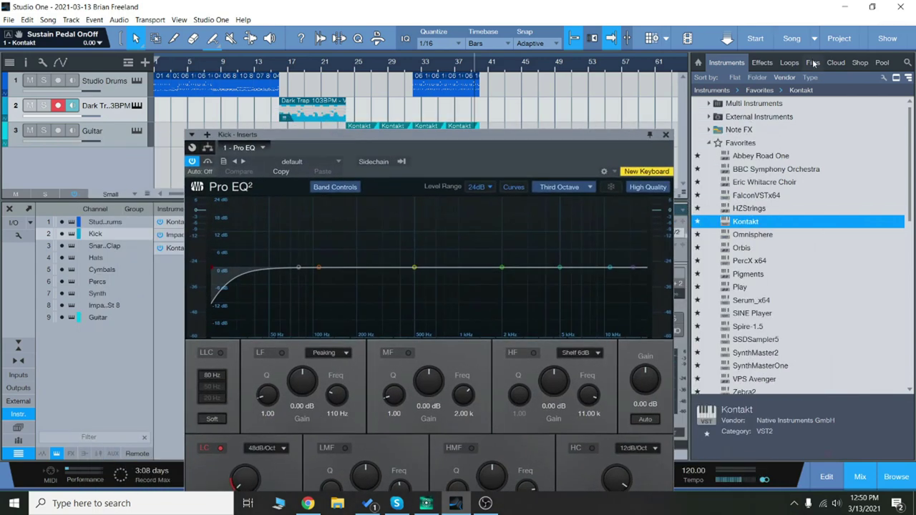
{"action": "left_click", "coordinate": [788, 63]}
{"action": "scroll", "coordinate": [800, 271], "scroll_direction": "down", "scroll_amount": 5}
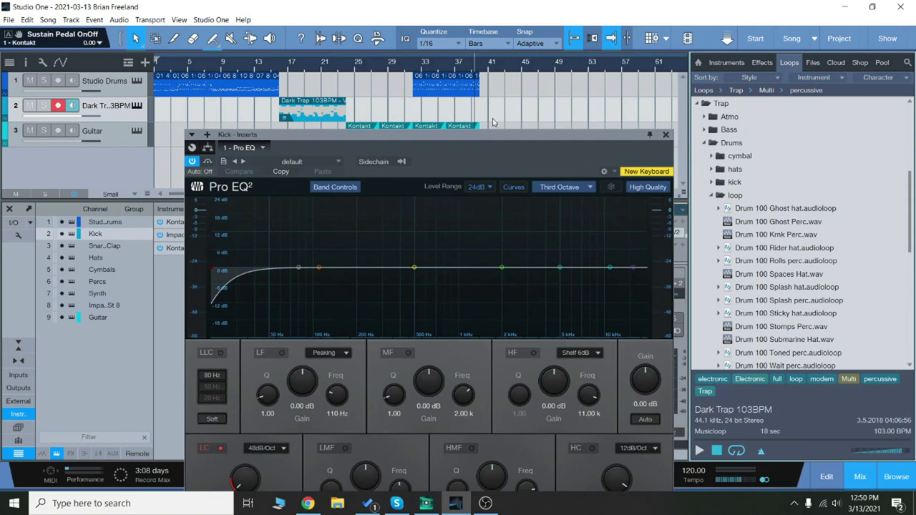
Review the Guitar track's LocnessV2 insert, return to the Studio Drums track and close its plug-in window.
{"action": "left_click_drag", "start_coordinate": [489, 135], "coordinate": [450, 175]}
{"action": "left_click", "coordinate": [124, 136]}
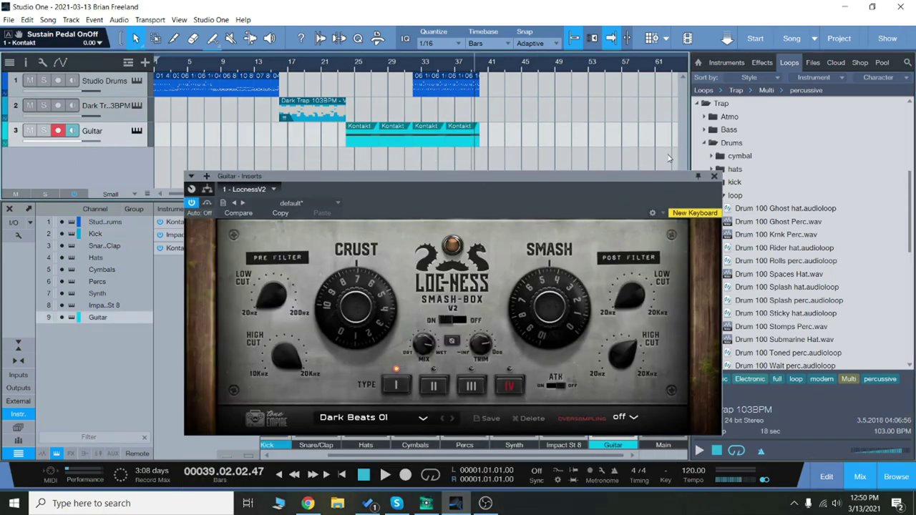
{"action": "left_click_drag", "start_coordinate": [545, 179], "coordinate": [606, 133]}
{"action": "left_click", "coordinate": [106, 82]}
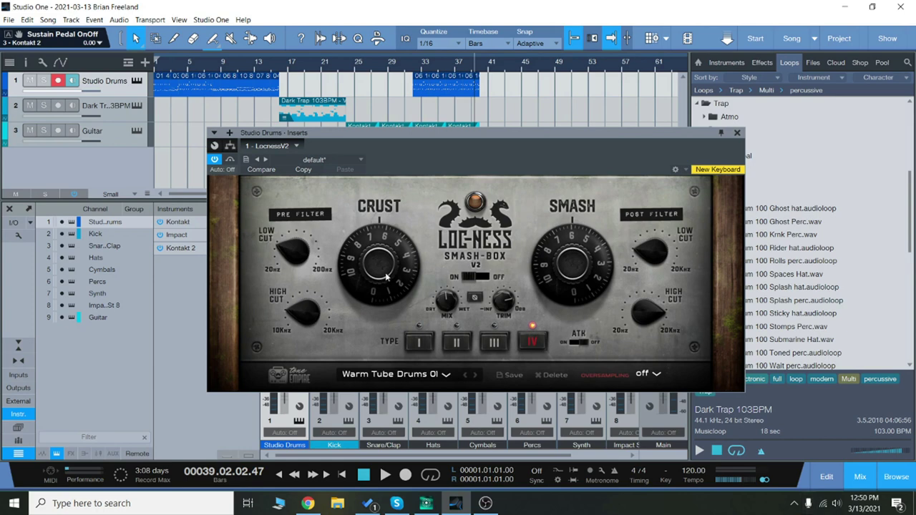
{"action": "left_click", "coordinate": [737, 133]}
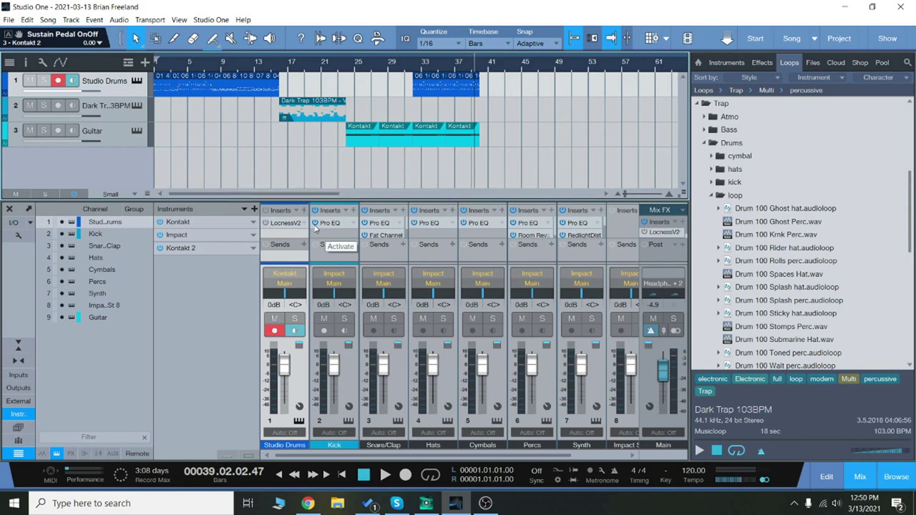
Solo the Studio Drums track, play it from the song start, and open its LocnessV2 insert.
{"action": "key", "text": "comma"}
{"action": "key", "text": "space"}
{"action": "key", "text": "s"}
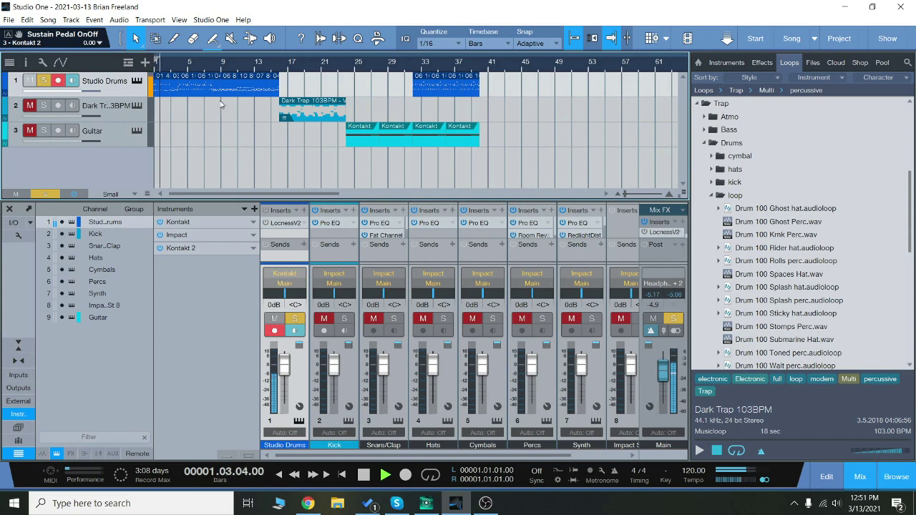
{"action": "key", "text": "e"}
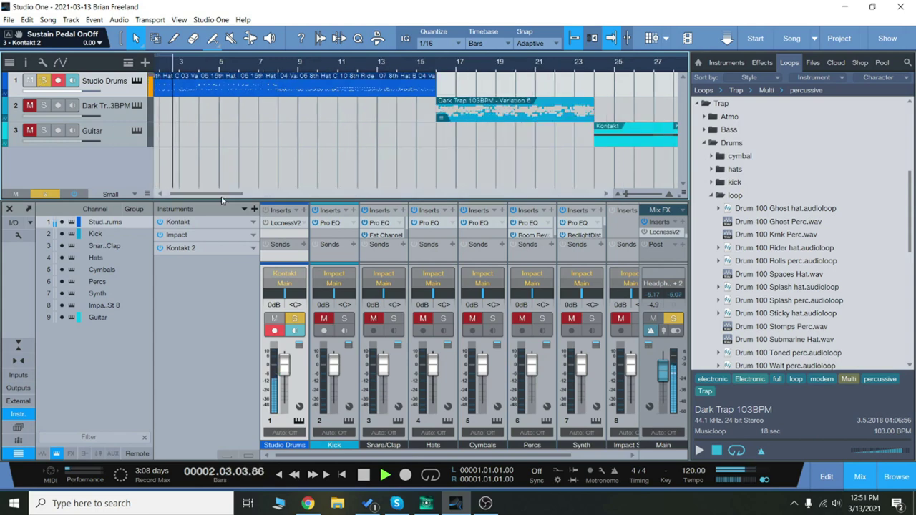
{"action": "left_click", "coordinate": [286, 223]}
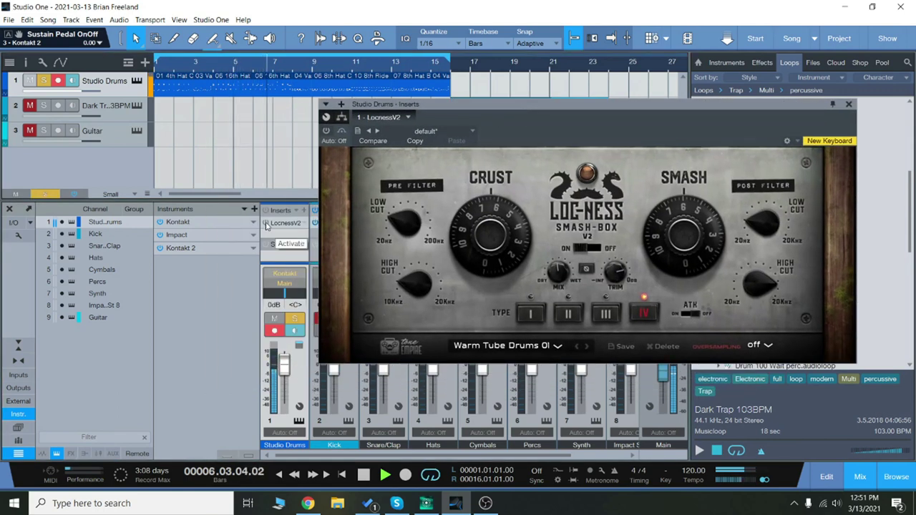
Stop playback, activate the LocnessV2 insert on Studio Drums, and replay the drums from the start.
{"action": "key", "text": "space"}
{"action": "left_click", "coordinate": [266, 224]}
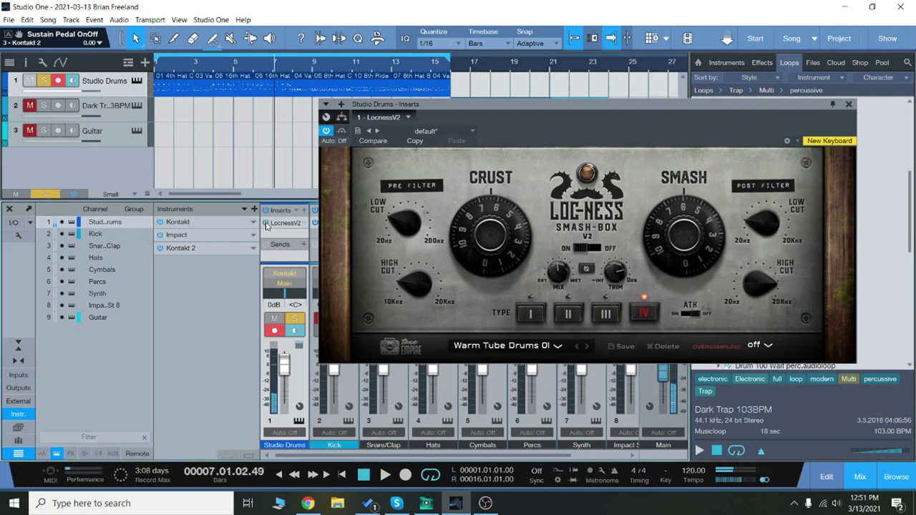
{"action": "left_click", "coordinate": [279, 474]}
{"action": "key", "text": "space"}
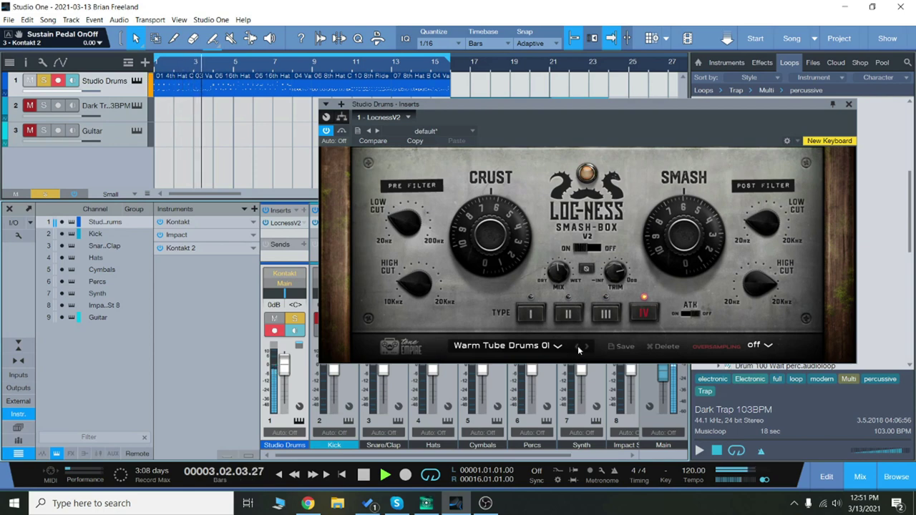
Sweep the Smash and Crust knobs across their ranges while the drums play, including Smash at 25 and Crust at -10.1.
{"action": "left_click_drag", "start_coordinate": [663, 258], "coordinate": [708, 252]}
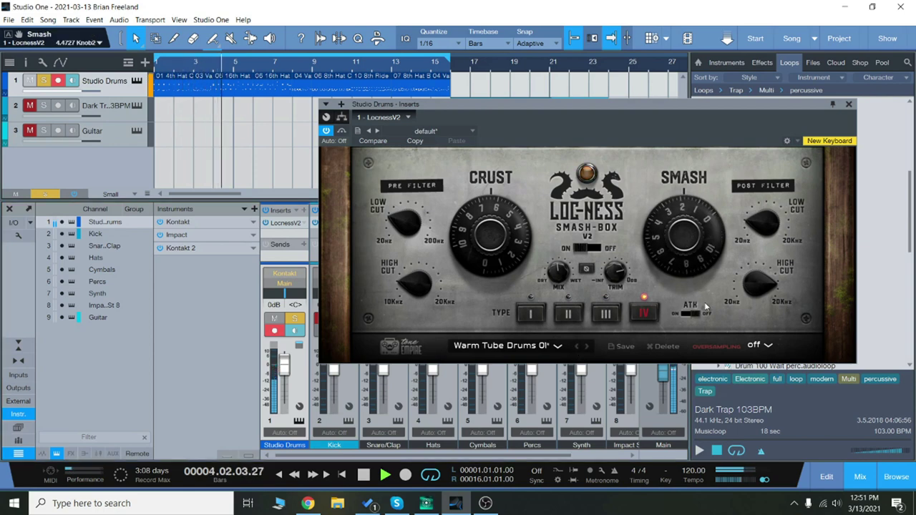
{"action": "left_click_drag", "start_coordinate": [705, 307], "coordinate": [701, 172]}
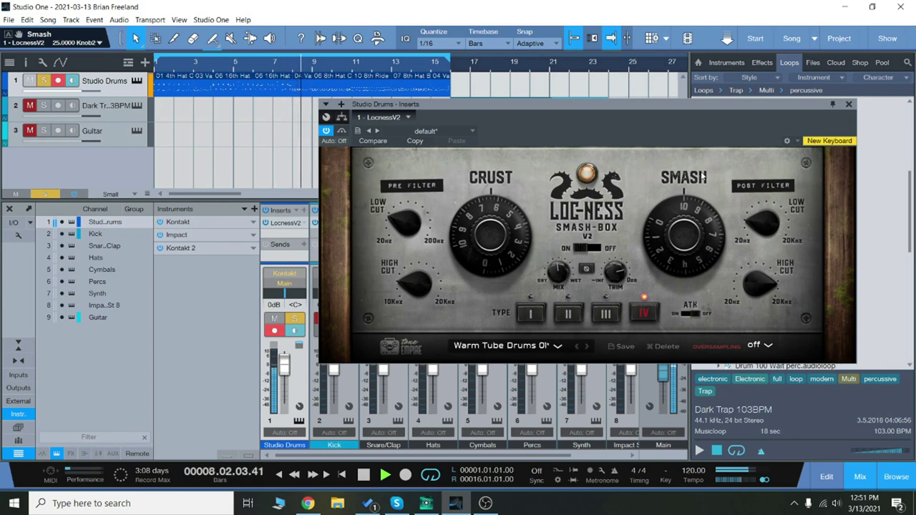
{"action": "left_click_drag", "start_coordinate": [701, 171], "coordinate": [700, 312]}
{"action": "left_click_drag", "start_coordinate": [491, 214], "coordinate": [527, 360]}
{"action": "left_click_drag", "start_coordinate": [686, 236], "coordinate": [686, 179]}
{"action": "left_click_drag", "start_coordinate": [510, 247], "coordinate": [499, 185]}
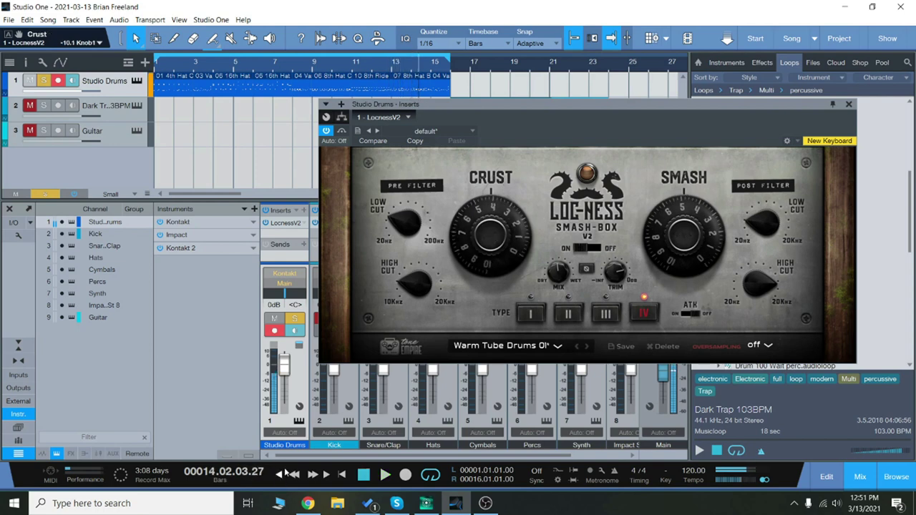
Load the Radio Crums 01 preset from the Drums category and play the drums.
{"action": "left_click", "coordinate": [558, 348]}
{"action": "mouse_move", "coordinate": [523, 364]}
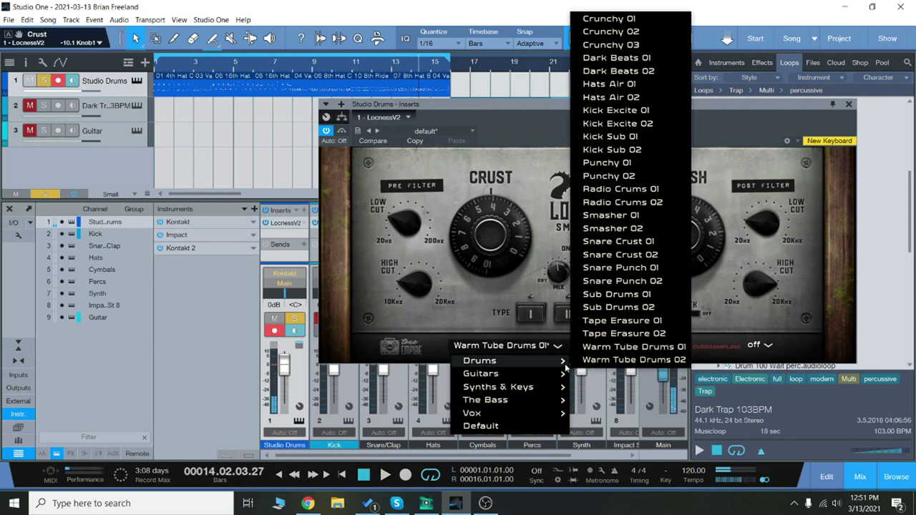
{"action": "left_click", "coordinate": [622, 189]}
{"action": "key", "text": "space"}
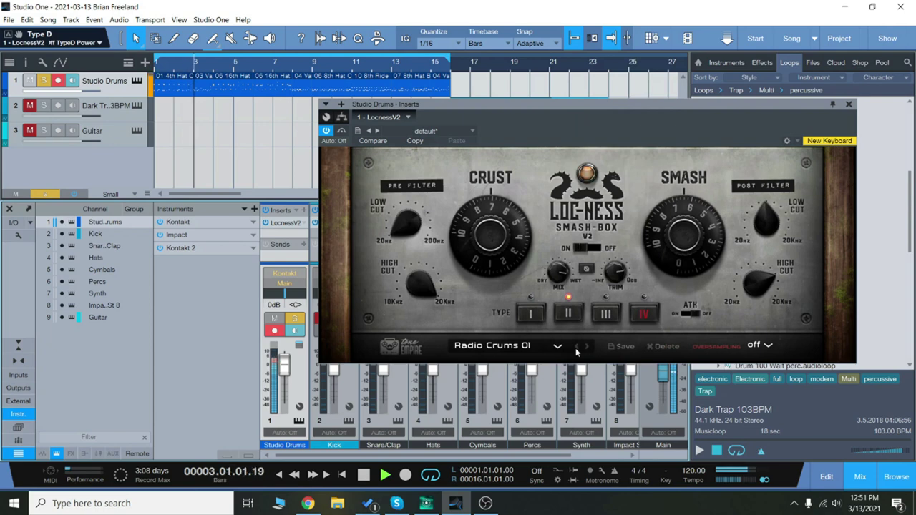
Try types I and III, sweep the pre-filter low cut to 200 Hz and back to 20 Hz, and lower its high cut to 10 kHz.
{"action": "left_click", "coordinate": [531, 314]}
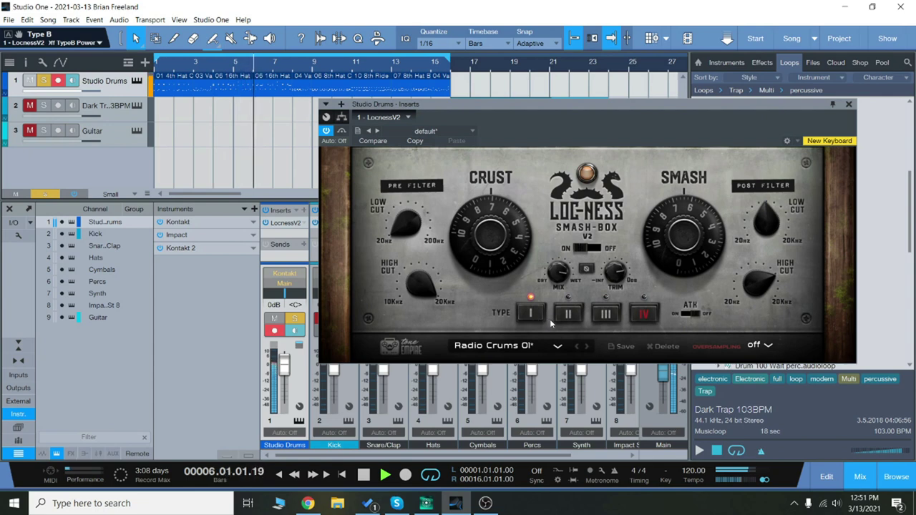
{"action": "left_click", "coordinate": [605, 314]}
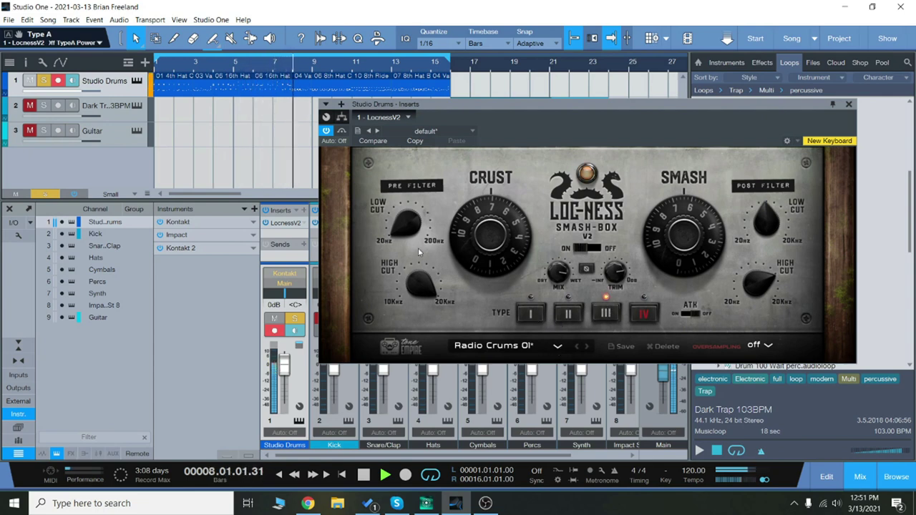
{"action": "left_click_drag", "start_coordinate": [406, 227], "coordinate": [415, 105]}
{"action": "left_click_drag", "start_coordinate": [428, 306], "coordinate": [467, 438]}
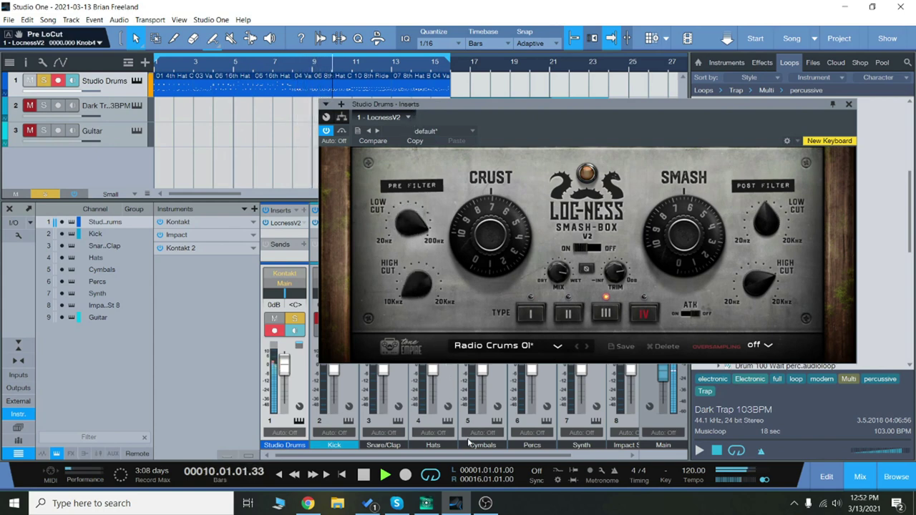
{"action": "left_click_drag", "start_coordinate": [410, 227], "coordinate": [435, 364]}
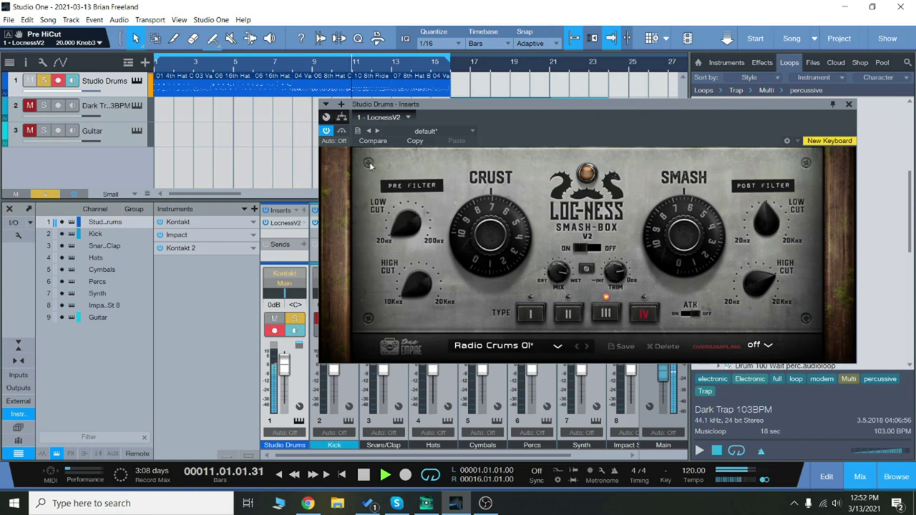
Load the Default preset, and replace it with the Punchy 01 preset from the Drums category.
{"action": "left_click", "coordinate": [577, 348]}
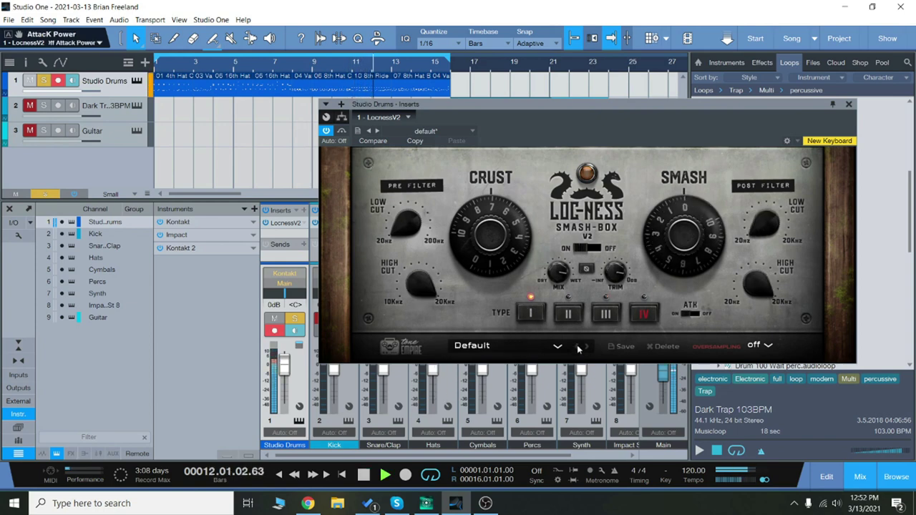
{"action": "left_click", "coordinate": [557, 347]}
{"action": "mouse_move", "coordinate": [518, 360]}
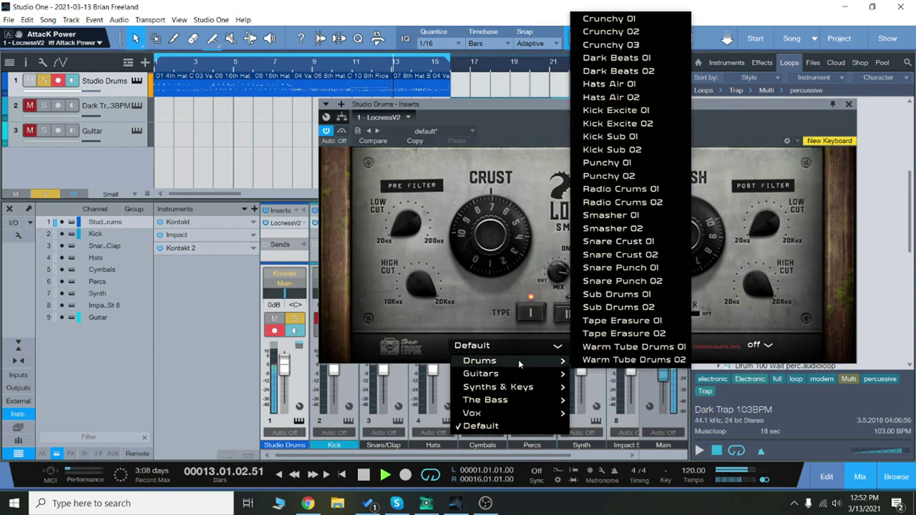
{"action": "left_click", "coordinate": [634, 162]}
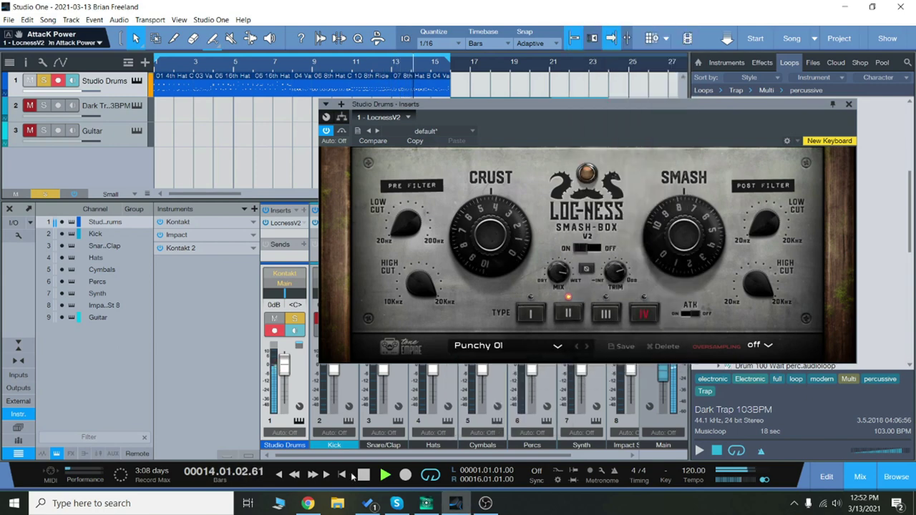
Replay the drums from the start to compare the sound with LocnessV2 bypassed and active.
{"action": "left_click", "coordinate": [281, 477]}
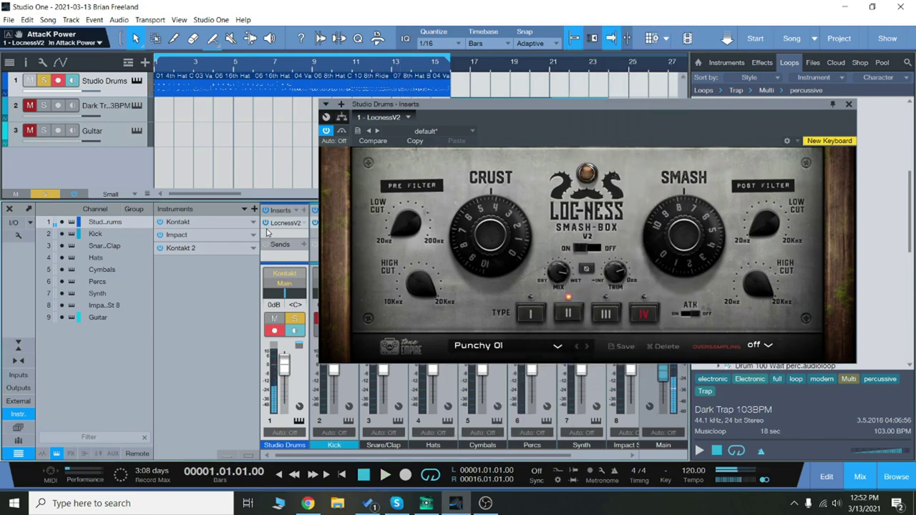
{"action": "left_click", "coordinate": [266, 223]}
{"action": "key", "text": "space"}
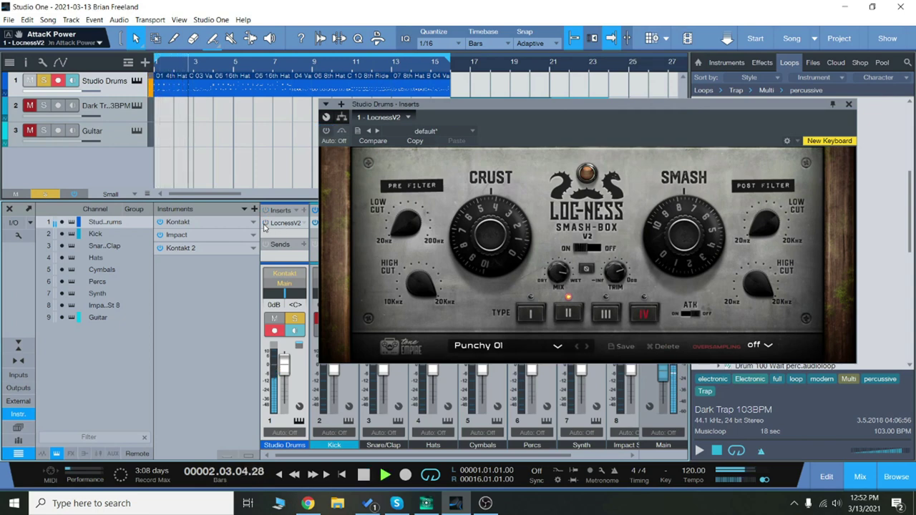
{"action": "left_click_drag", "start_coordinate": [542, 105], "coordinate": [491, 120]}
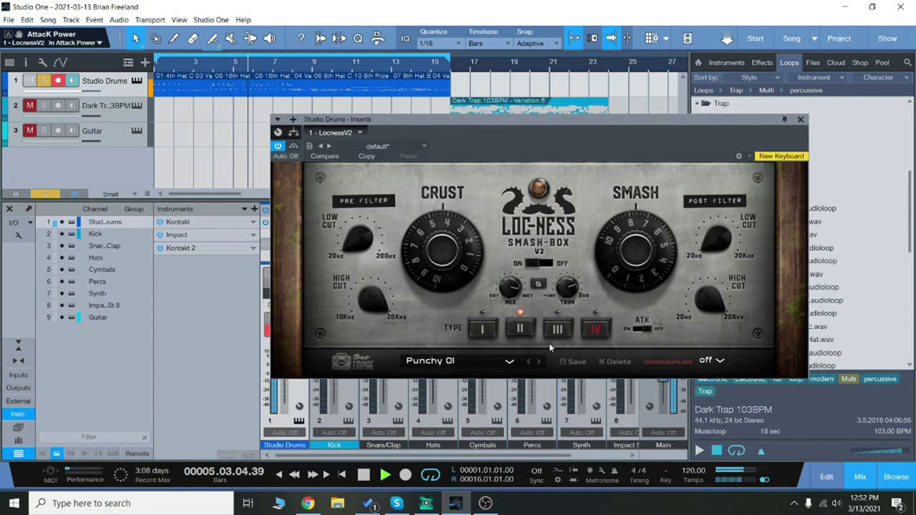
Step through the following drum presets, Punchy 02, Radio Crums 01 and Radio Crums 02, and load Smasher 01.
{"action": "left_click", "coordinate": [539, 362]}
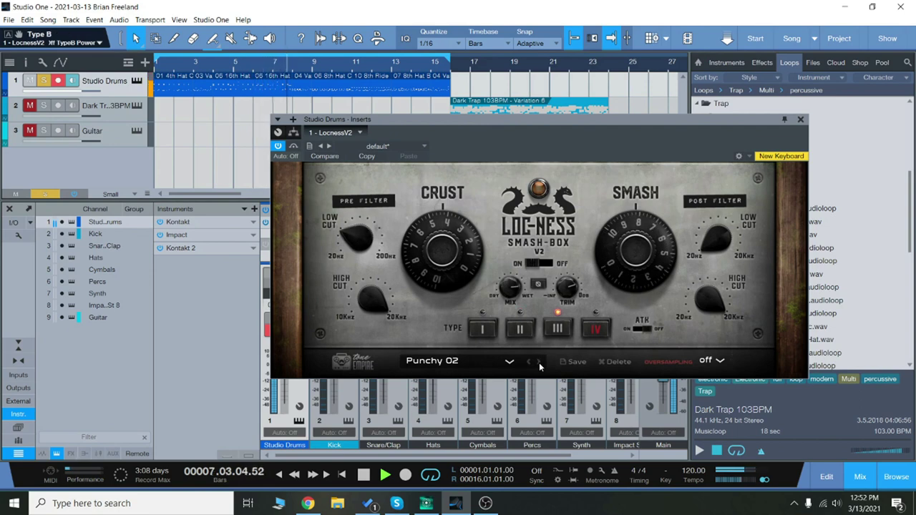
{"action": "left_click", "coordinate": [539, 362]}
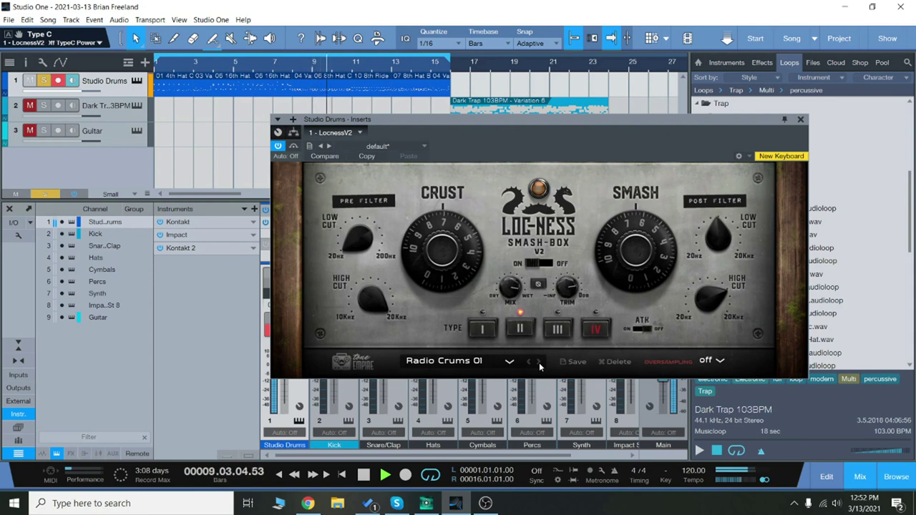
{"action": "left_click", "coordinate": [538, 363]}
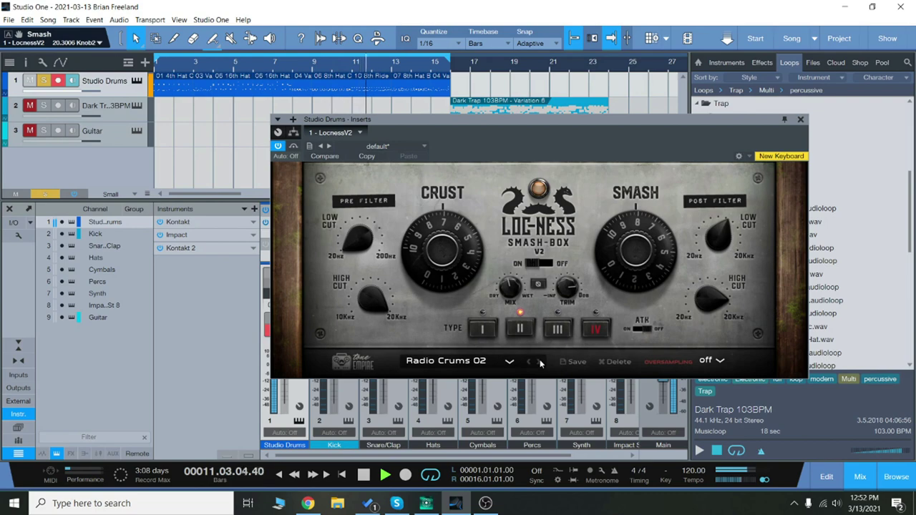
{"action": "left_click", "coordinate": [540, 362]}
Close and reopen the LocnessV2 insert on Studio Drums, and turn its Smash knob down to 0.
{"action": "left_click", "coordinate": [800, 119]}
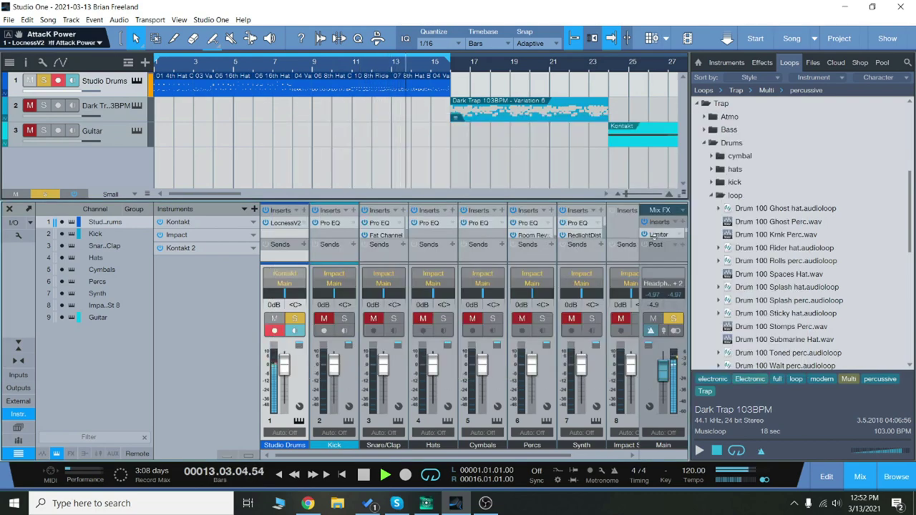
{"action": "left_click", "coordinate": [290, 222]}
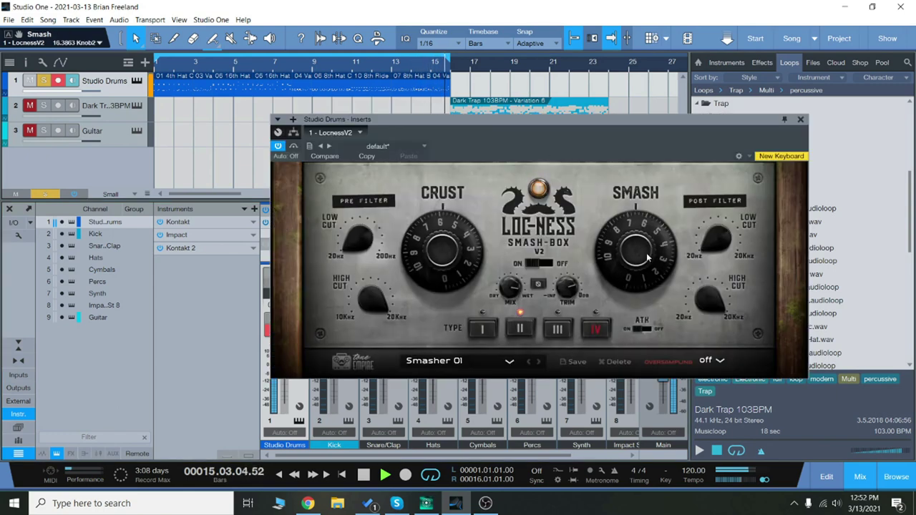
{"action": "left_click_drag", "start_coordinate": [608, 230], "coordinate": [664, 379]}
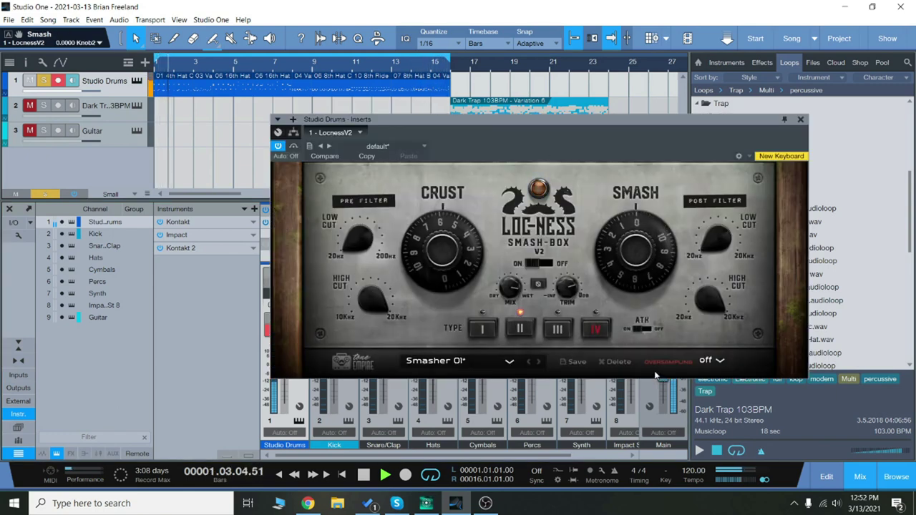
Close the LocnessV2 insert of Studio Drums, and set the loop range over the Dark Trap clip from bar 16 to 24.
{"action": "left_click", "coordinate": [801, 120]}
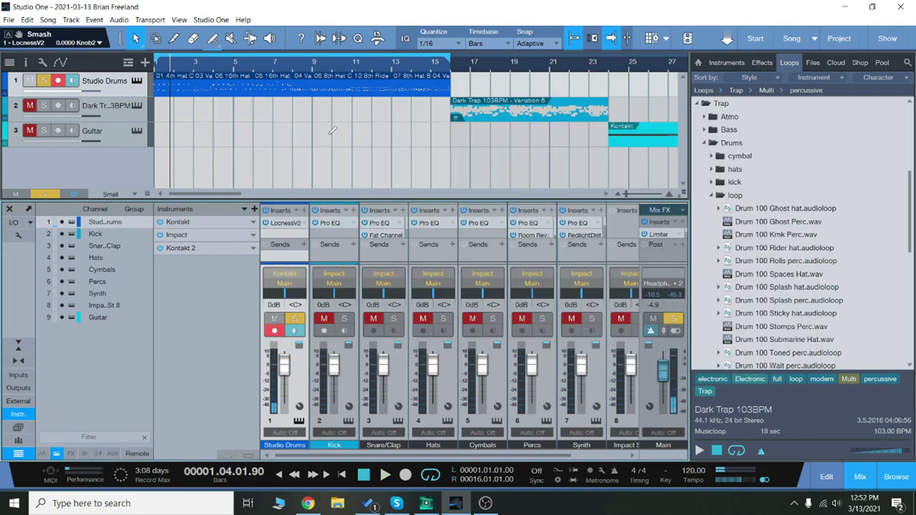
{"action": "key", "text": "w"}
{"action": "left_click_drag", "start_coordinate": [214, 65], "coordinate": [390, 64]}
{"action": "left_click_drag", "start_coordinate": [501, 57], "coordinate": [421, 57]}
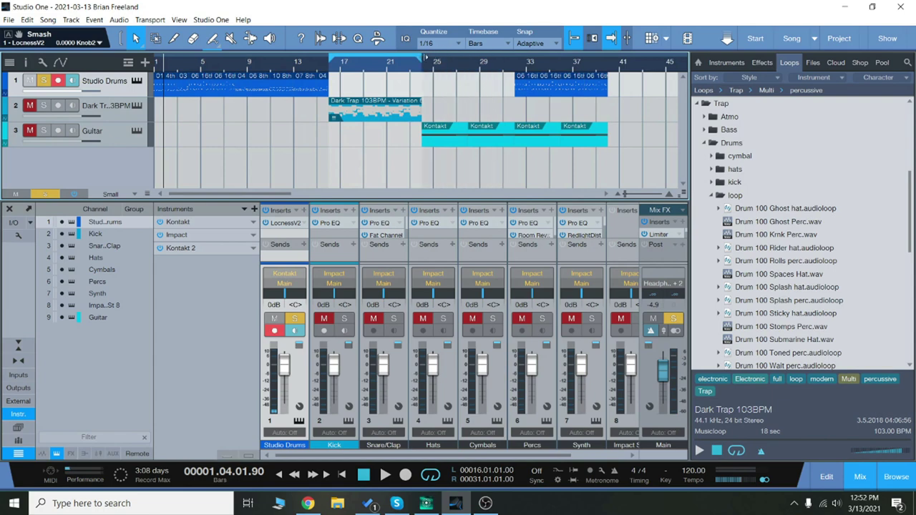
Mute Studio Drums, solo the Dark Trap track, and play it from bar 16.
{"action": "left_click", "coordinate": [330, 65]}
{"action": "left_click", "coordinate": [44, 105]}
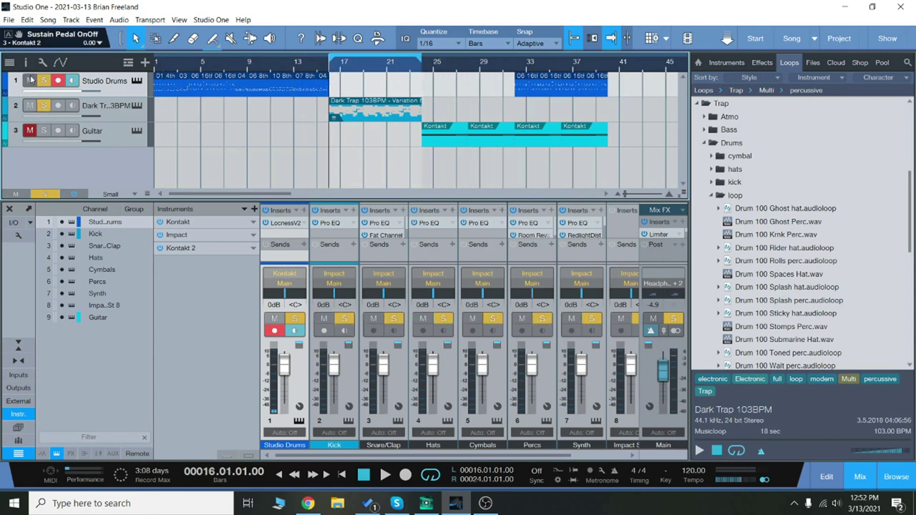
{"action": "key", "text": "space"}
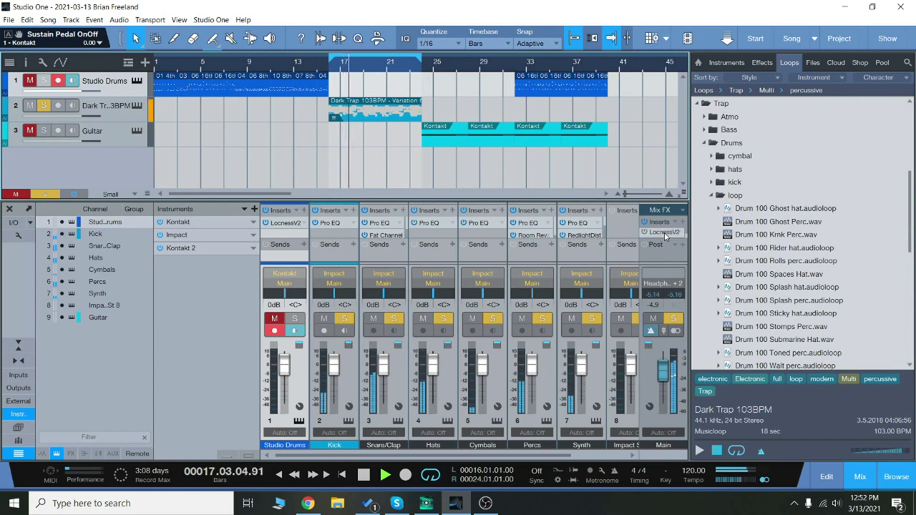
Open the LocnessV2 insert on the Main channel, stop playback, and activate the plug-in.
{"action": "left_click", "coordinate": [663, 234]}
{"action": "left_click_drag", "start_coordinate": [487, 154], "coordinate": [438, 161]}
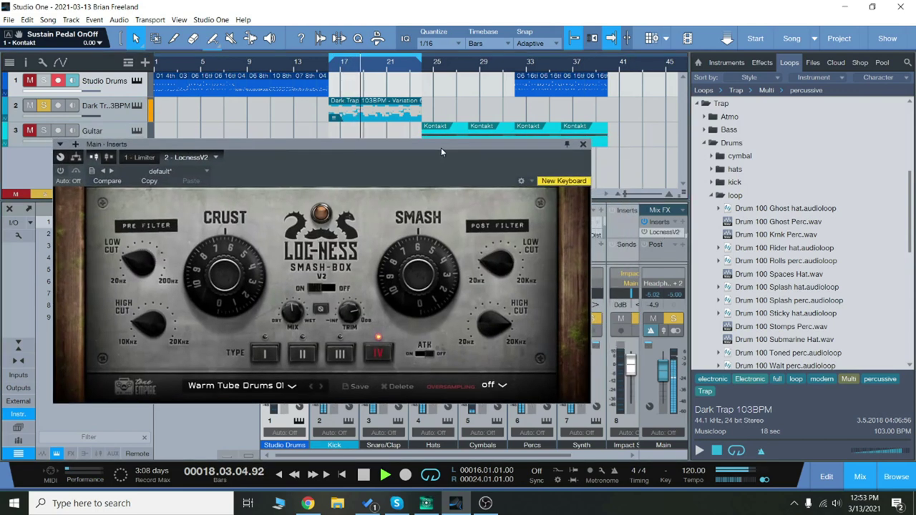
{"action": "key", "text": "space"}
{"action": "left_click", "coordinate": [644, 235]}
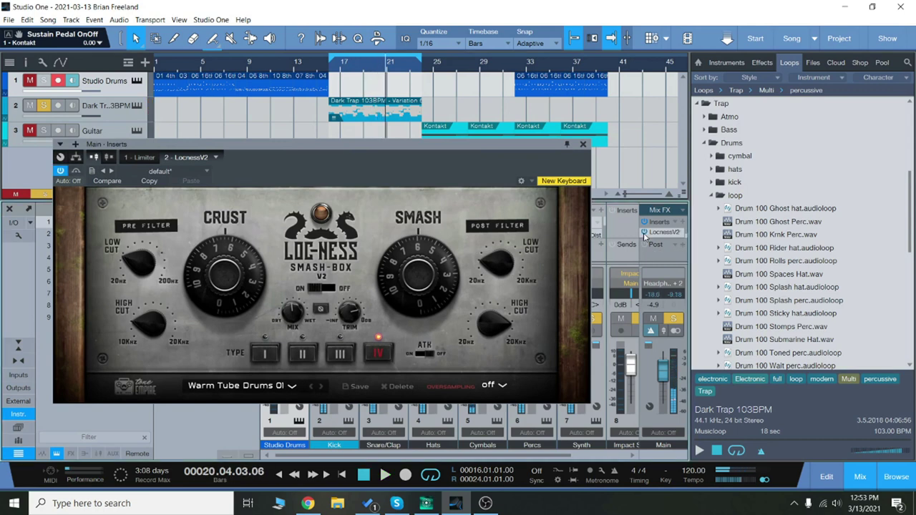
Return the playhead to bar 16, and load the Punchy 01 preset from the Drums category in the Main LocnessV2.
{"action": "left_click", "coordinate": [329, 67]}
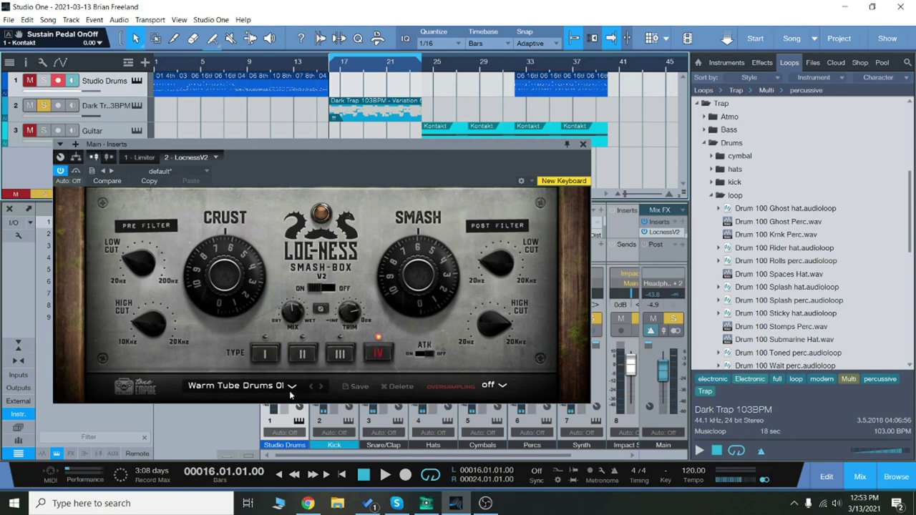
{"action": "left_click", "coordinate": [289, 389]}
{"action": "mouse_move", "coordinate": [260, 403]}
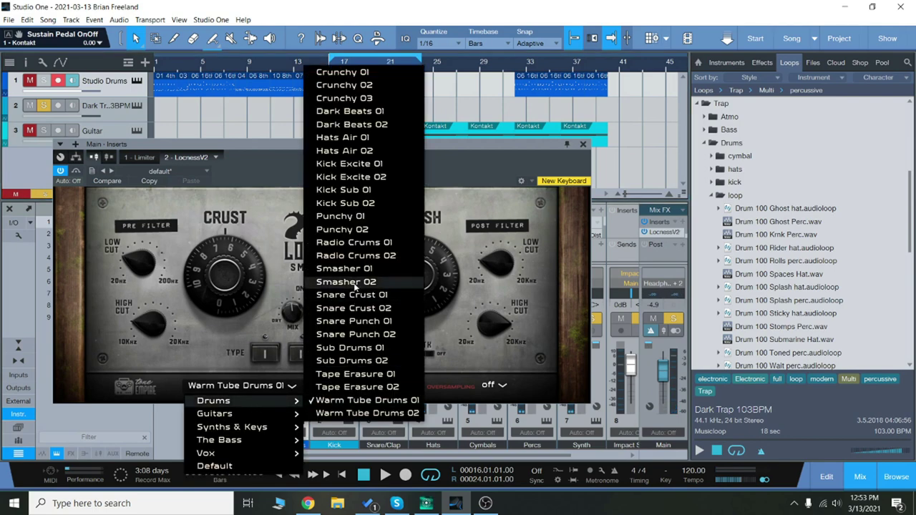
{"action": "left_click", "coordinate": [349, 218]}
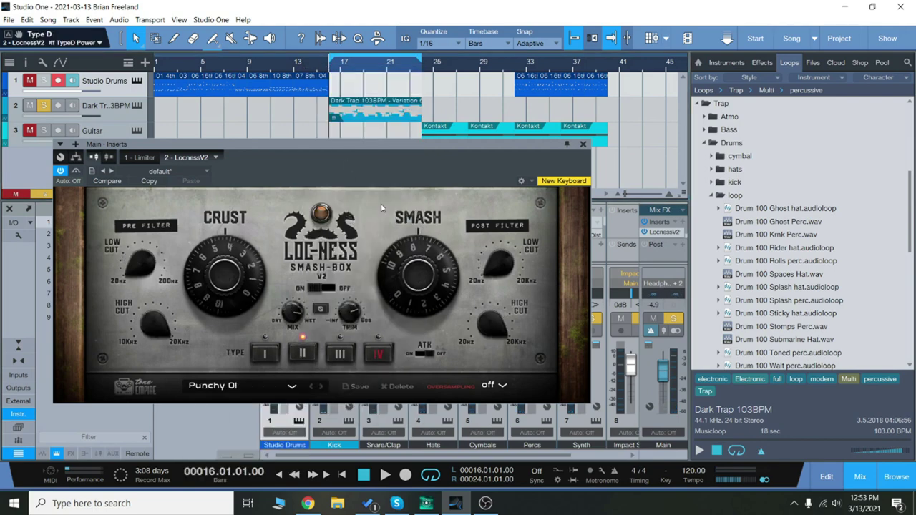
Play the Dark Trap clip to compare the sound with the Main LocnessV2 bypassed and active.
{"action": "key", "text": "space"}
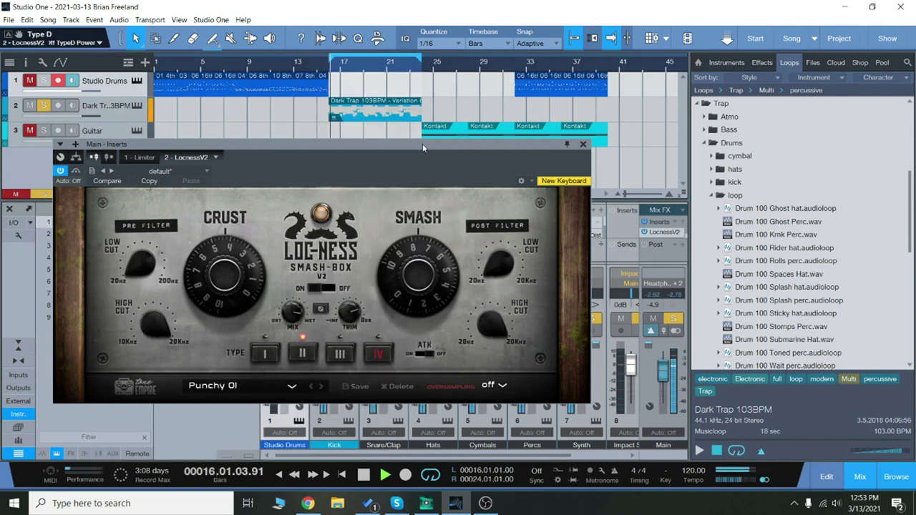
{"action": "left_click", "coordinate": [646, 236]}
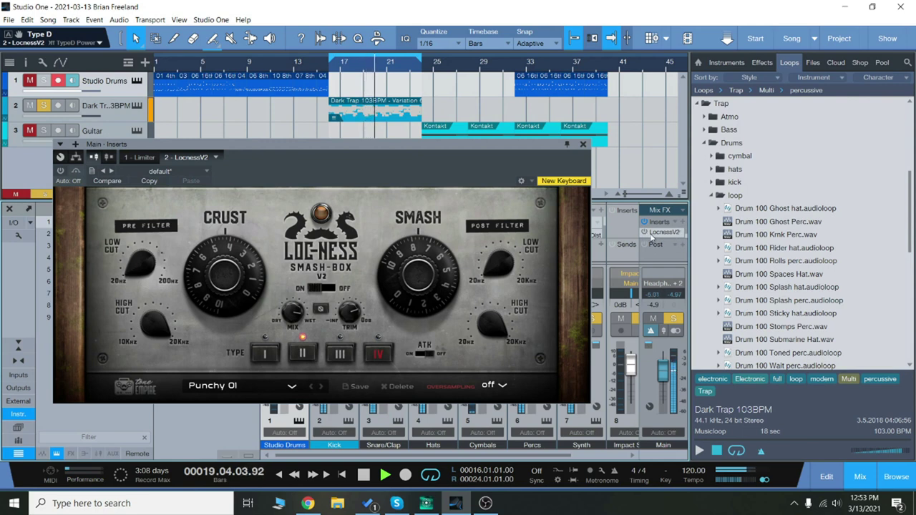
{"action": "left_click", "coordinate": [645, 233]}
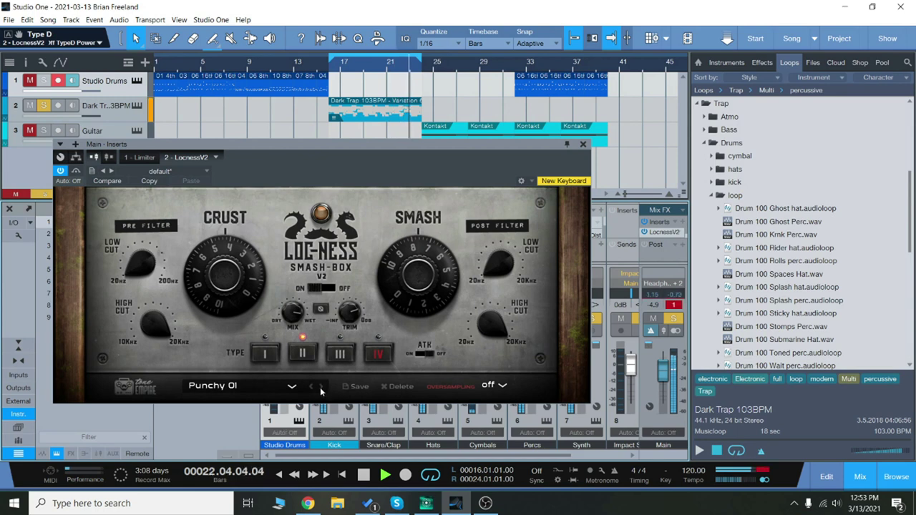
Lower the Main volume to -7.5 dB, and step through the Punchy 02 and Radio Crums 01 presets.
{"action": "left_click_drag", "start_coordinate": [665, 369], "coordinate": [667, 384]}
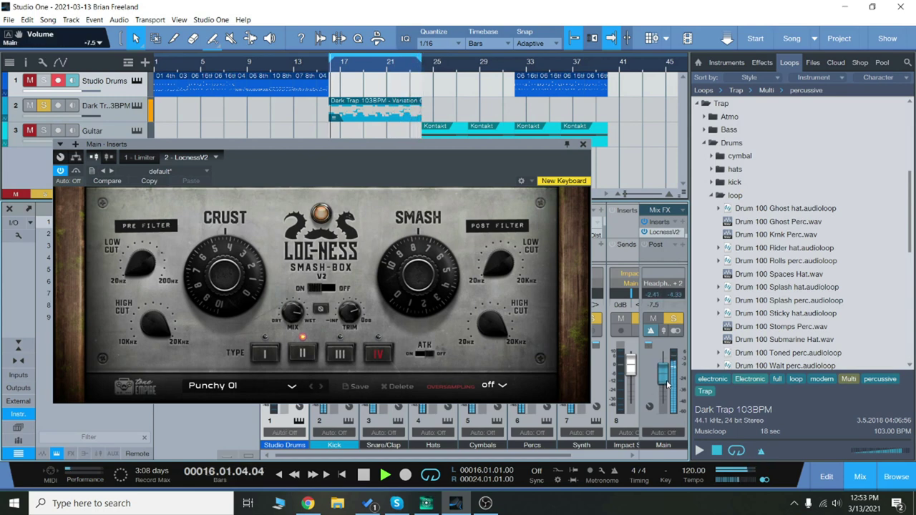
{"action": "left_click", "coordinate": [320, 386]}
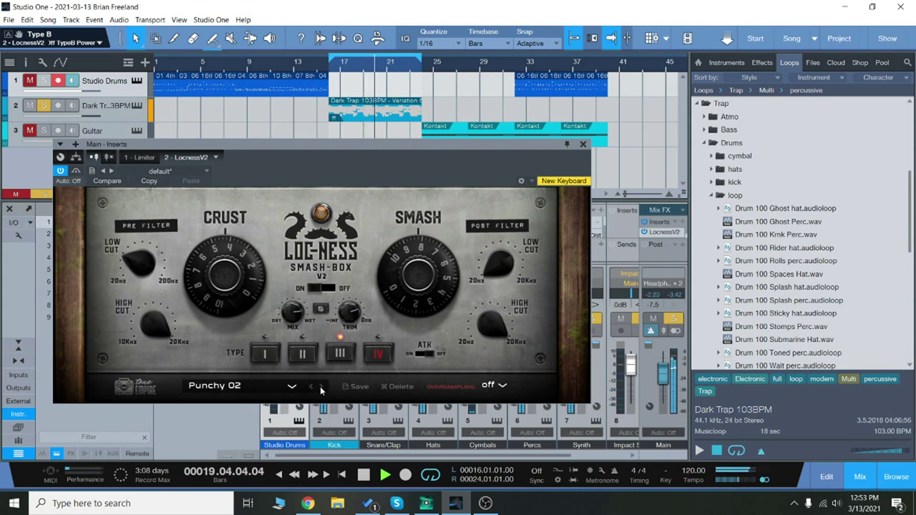
{"action": "left_click", "coordinate": [320, 386]}
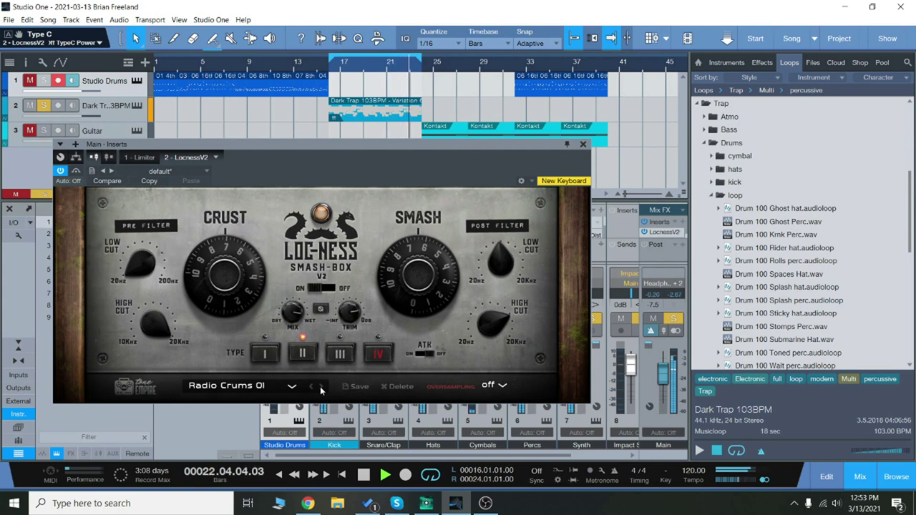
Try the Main LocnessV2's Crust knob at 10, and finish with Smash at 0 and Crust at about mid-range.
{"action": "left_click_drag", "start_coordinate": [224, 273], "coordinate": [224, 250]}
{"action": "left_click_drag", "start_coordinate": [394, 284], "coordinate": [311, 278]}
{"action": "left_click_drag", "start_coordinate": [231, 285], "coordinate": [238, 159]}
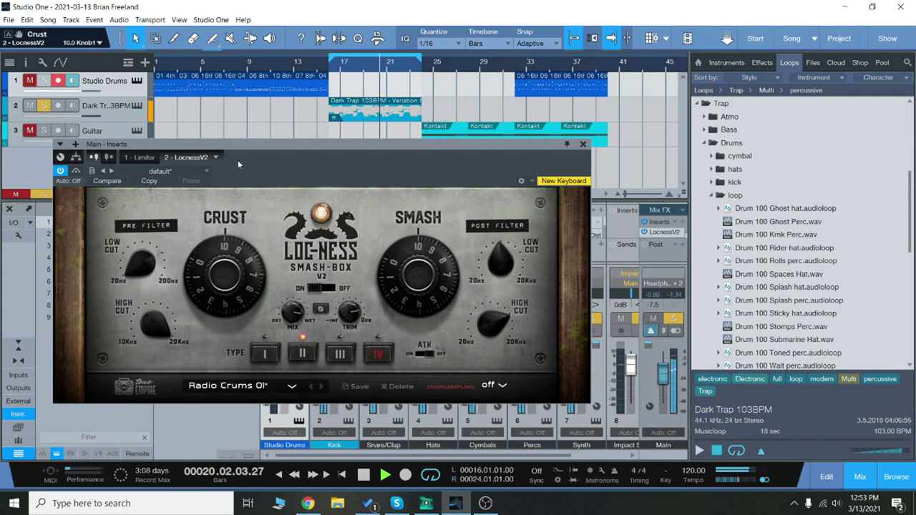
{"action": "left_click", "coordinate": [420, 287]}
{"action": "left_click_drag", "start_coordinate": [420, 286], "coordinate": [469, 449]}
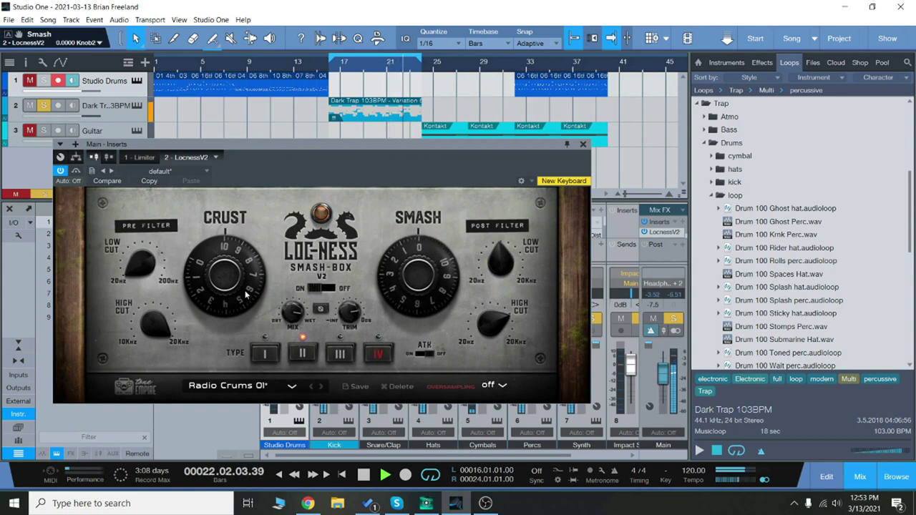
{"action": "left_click_drag", "start_coordinate": [248, 295], "coordinate": [242, 333]}
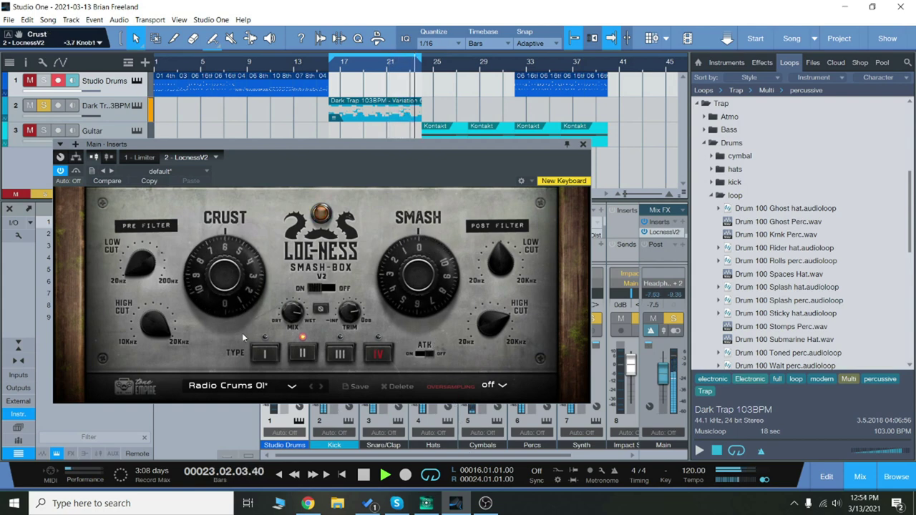
Play the soloed Guitar track looped over bars 24 to 40, and activate its LocnessV2 insert with the Ac Bright preset.
{"action": "key", "text": "space"}
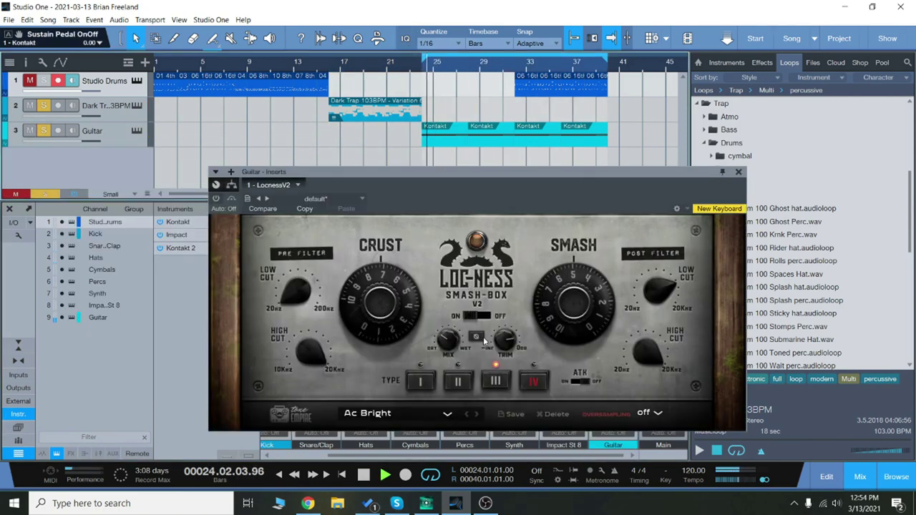
{"action": "left_click_drag", "start_coordinate": [590, 176], "coordinate": [403, 139]}
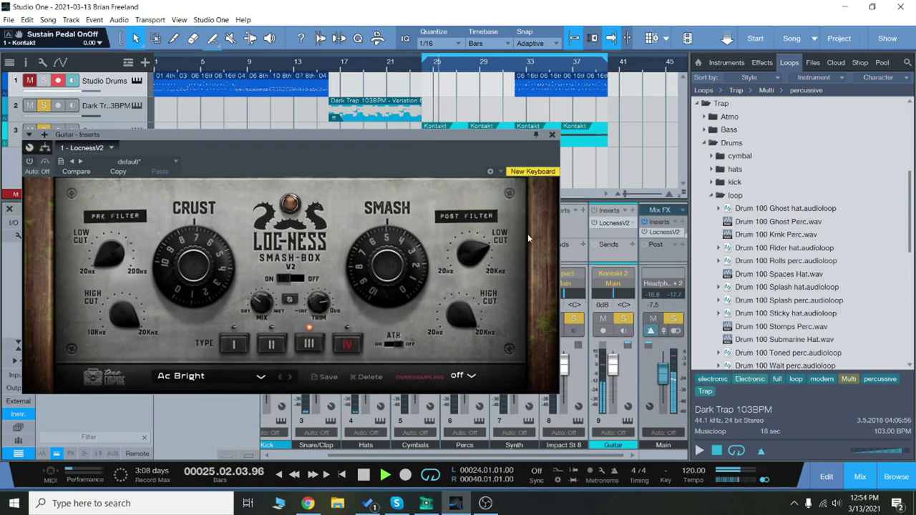
{"action": "left_click", "coordinate": [594, 224]}
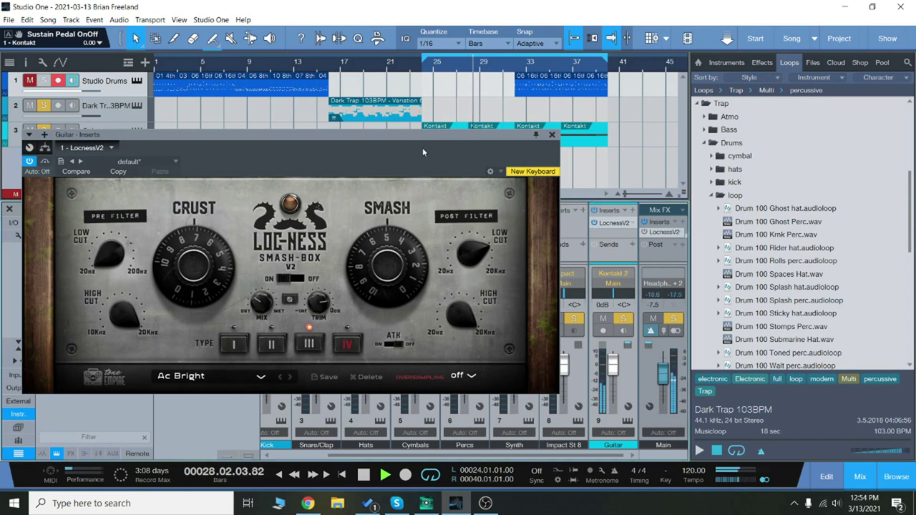
{"action": "left_click_drag", "start_coordinate": [422, 148], "coordinate": [426, 159]}
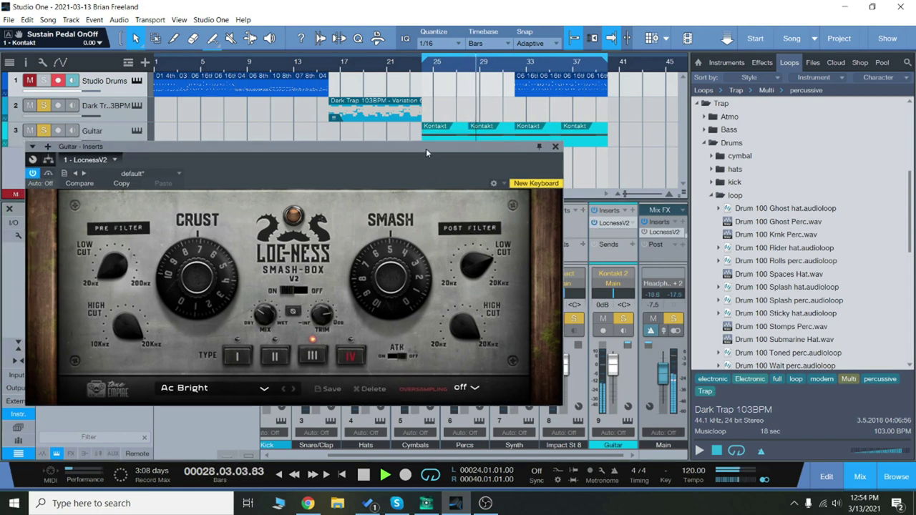
Step the guitar's LocnessV2 to the AC Mids preset, replay from bar 24, and move on to the E Lead preset.
{"action": "left_click", "coordinate": [294, 390]}
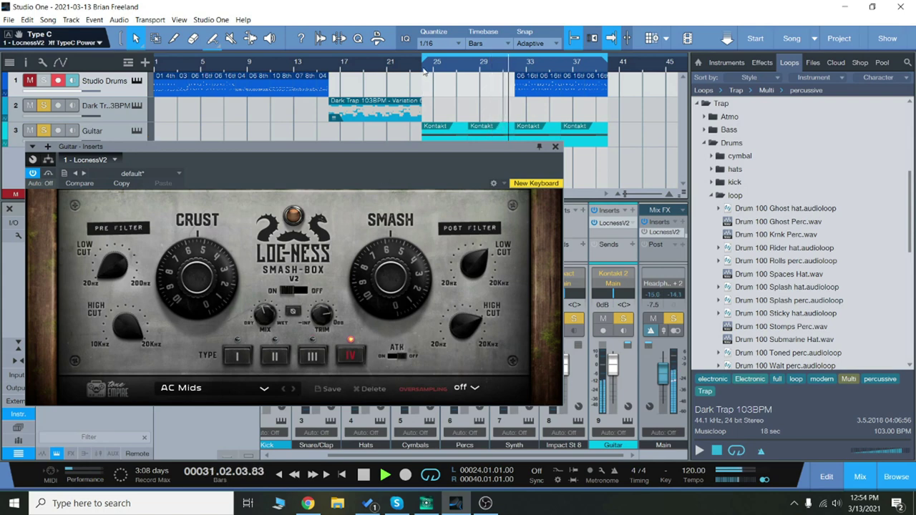
{"action": "left_click", "coordinate": [425, 71]}
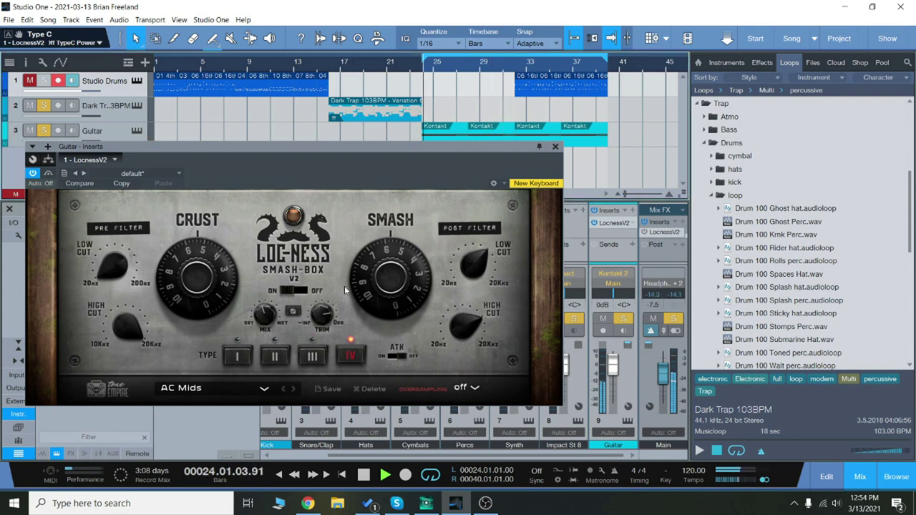
{"action": "left_click", "coordinate": [293, 390]}
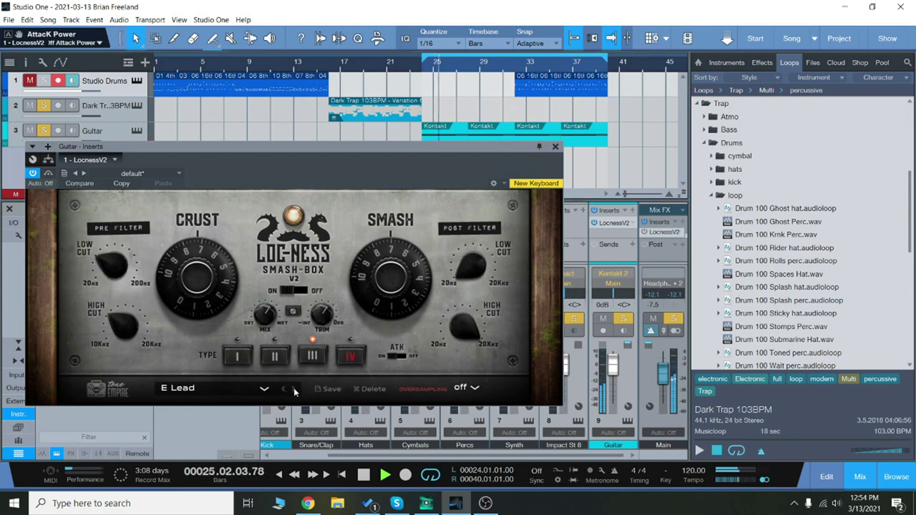
Try the E Lead preset with Crust at 10, and adjust the Smash and post-filter low cut knobs.
{"action": "left_click_drag", "start_coordinate": [364, 291], "coordinate": [215, 249]}
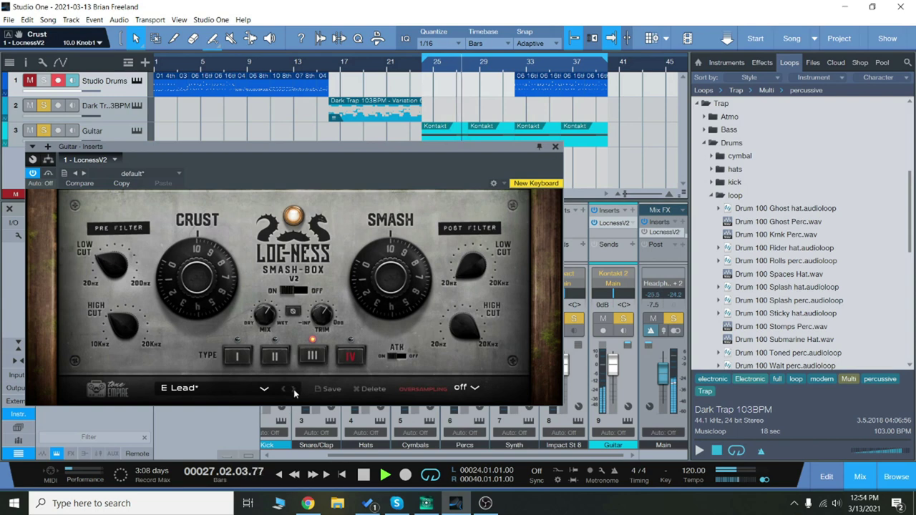
{"action": "left_click_drag", "start_coordinate": [390, 283], "coordinate": [423, 311]}
{"action": "left_click_drag", "start_coordinate": [470, 266], "coordinate": [491, 237]}
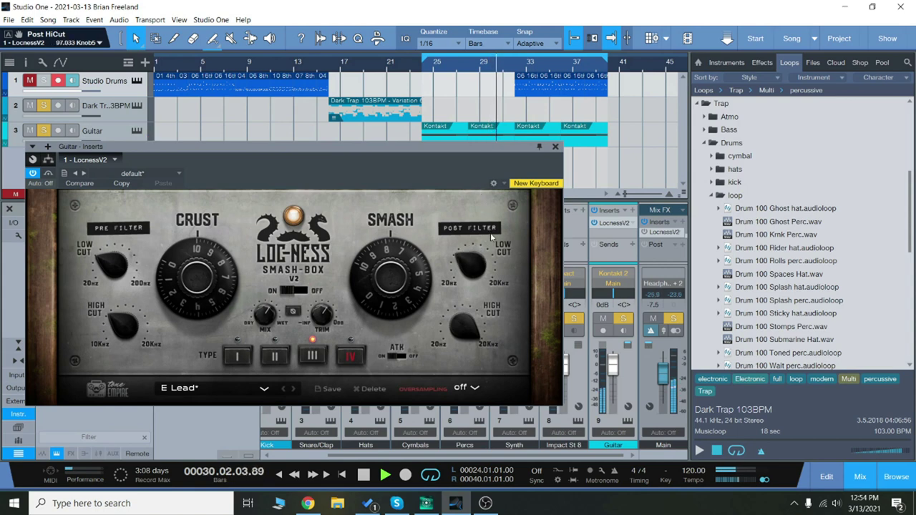
Load the Crunchy 01 preset on the guitar, and replay from bar 24.
{"action": "left_click", "coordinate": [283, 389]}
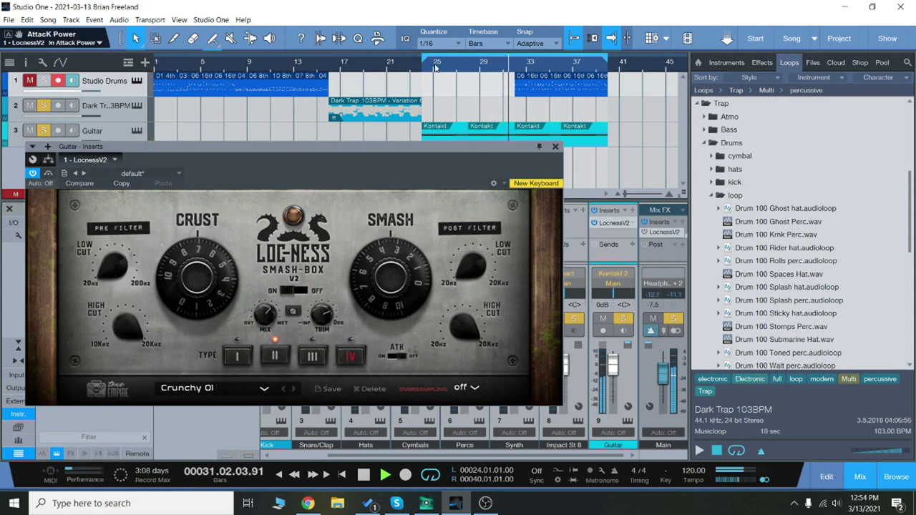
{"action": "left_click", "coordinate": [427, 74]}
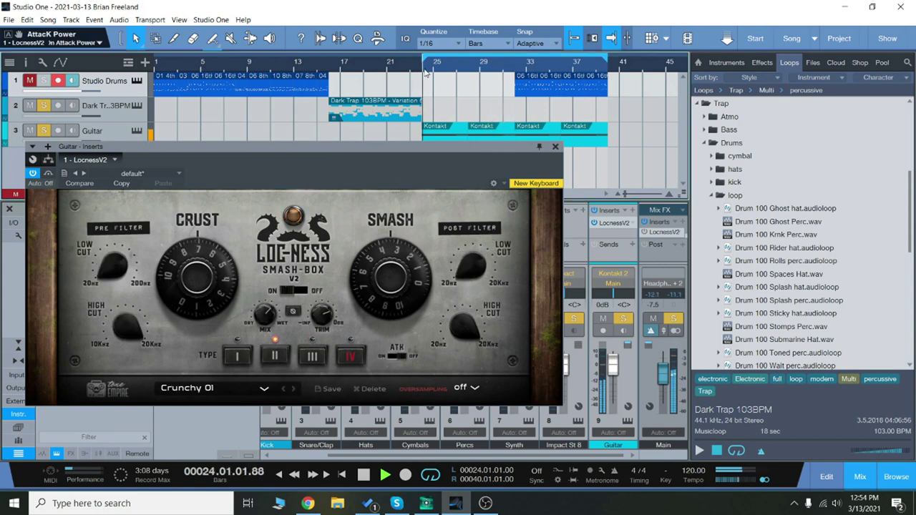
Try different Crust, Smash and post-filter low and high cut settings on the guitar, and reload the Crunchy 01 preset.
{"action": "left_click_drag", "start_coordinate": [214, 280], "coordinate": [209, 309]}
{"action": "left_click_drag", "start_coordinate": [410, 308], "coordinate": [394, 296]}
{"action": "left_click_drag", "start_coordinate": [470, 266], "coordinate": [469, 216]}
{"action": "left_click_drag", "start_coordinate": [465, 327], "coordinate": [483, 350]}
{"action": "left_click", "coordinate": [292, 389]}
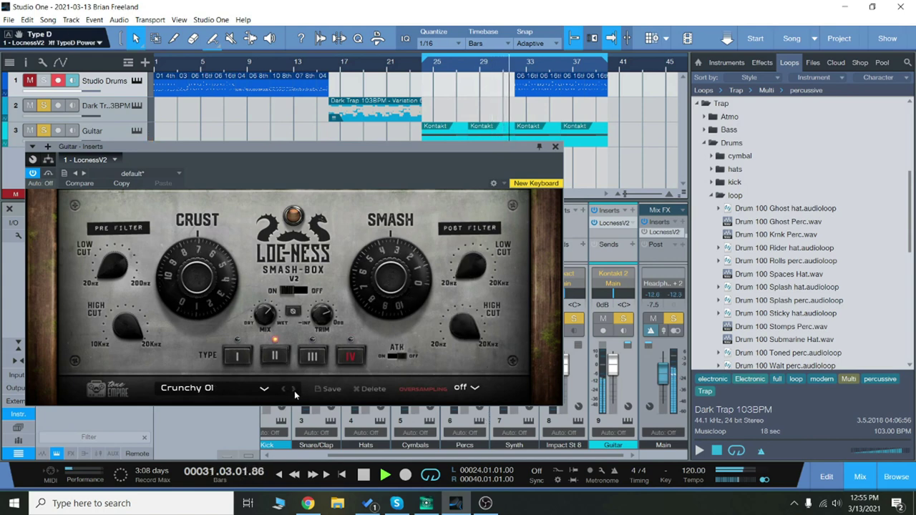
Close the guitar's LocnessV2 and stop playback, then unmute Studio Drums and play the mix from about bar 31.
{"action": "left_click", "coordinate": [554, 146]}
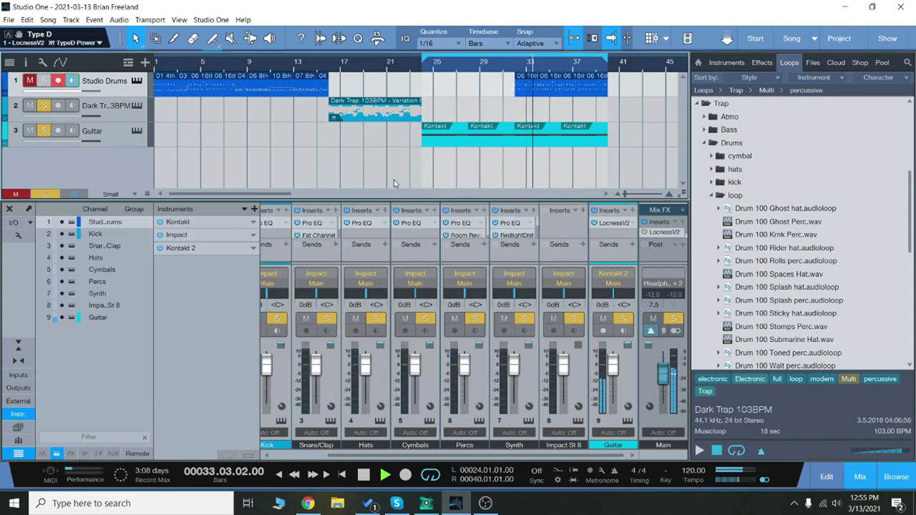
{"action": "key", "text": "space"}
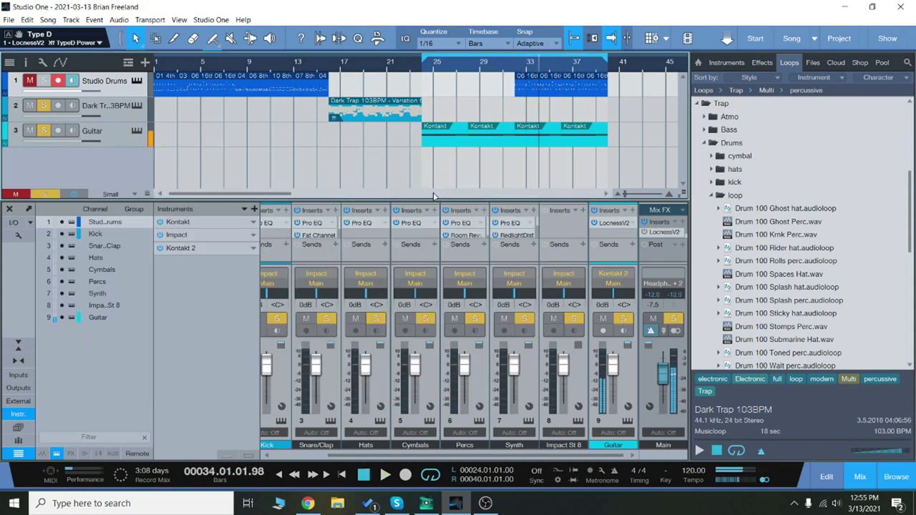
{"action": "left_click", "coordinate": [29, 82]}
{"action": "left_click", "coordinate": [504, 65]}
{"action": "key", "text": "space"}
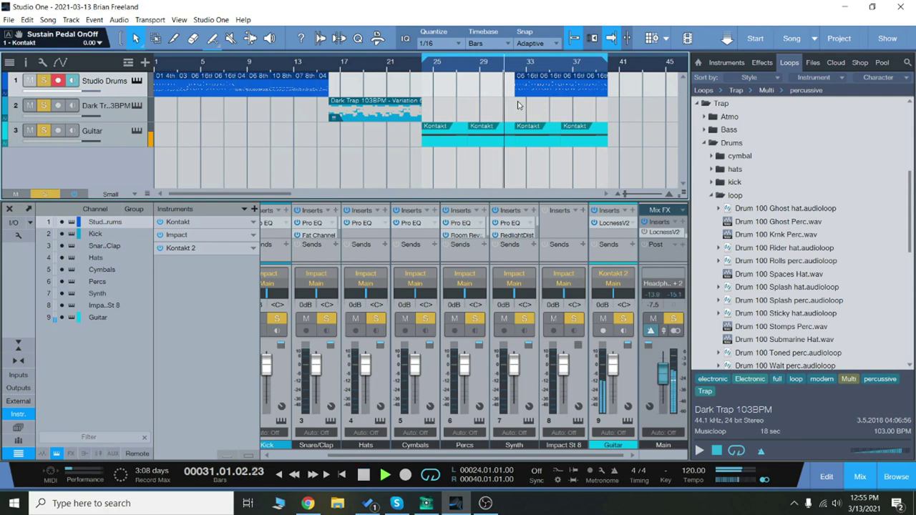
Load the Crunchy 01 preset in the LocnessV2 insert of Studio Drums, and close the insert.
{"action": "left_click_drag", "start_coordinate": [286, 196], "coordinate": [328, 195]}
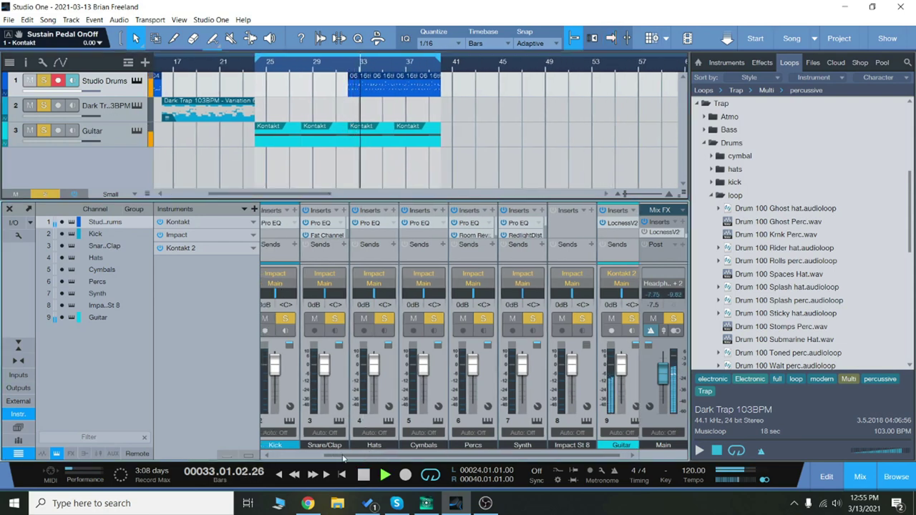
{"action": "scroll", "coordinate": [277, 287], "scroll_direction": "up", "scroll_amount": 2}
{"action": "left_click", "coordinate": [283, 225]}
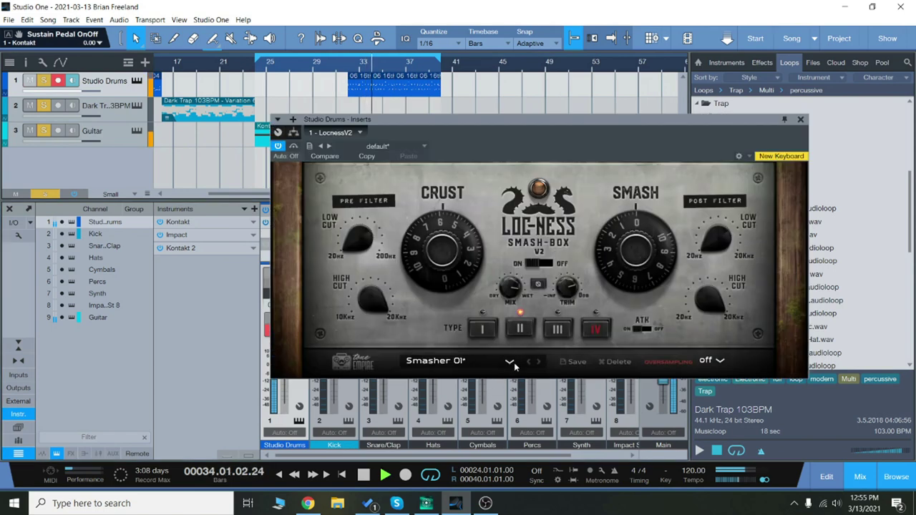
{"action": "left_click", "coordinate": [539, 363]}
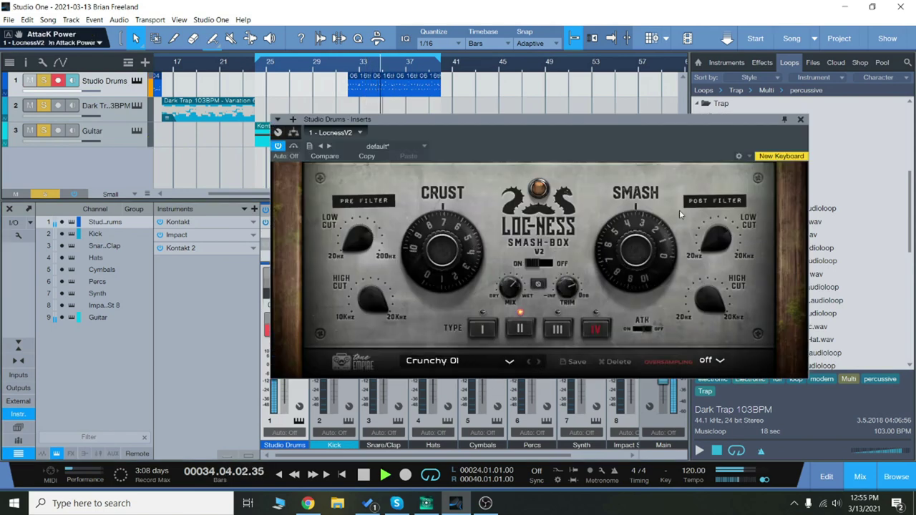
{"action": "left_click", "coordinate": [800, 119]}
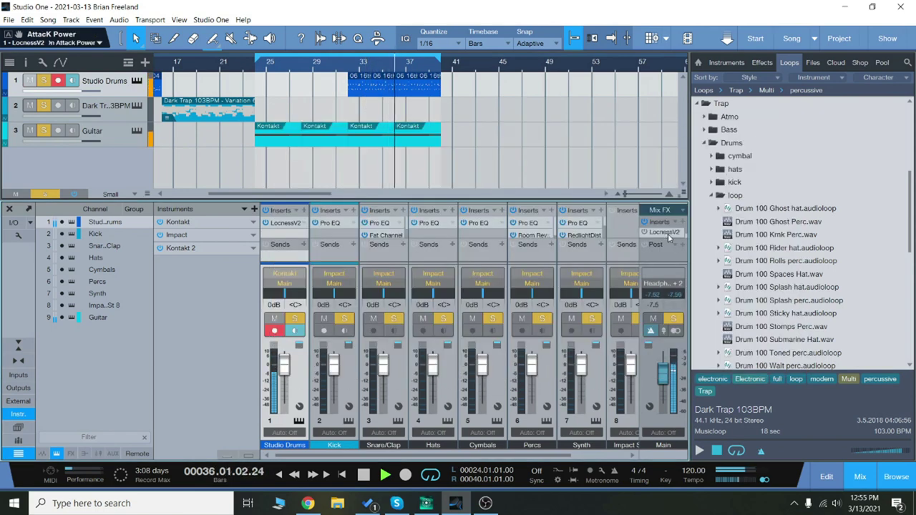